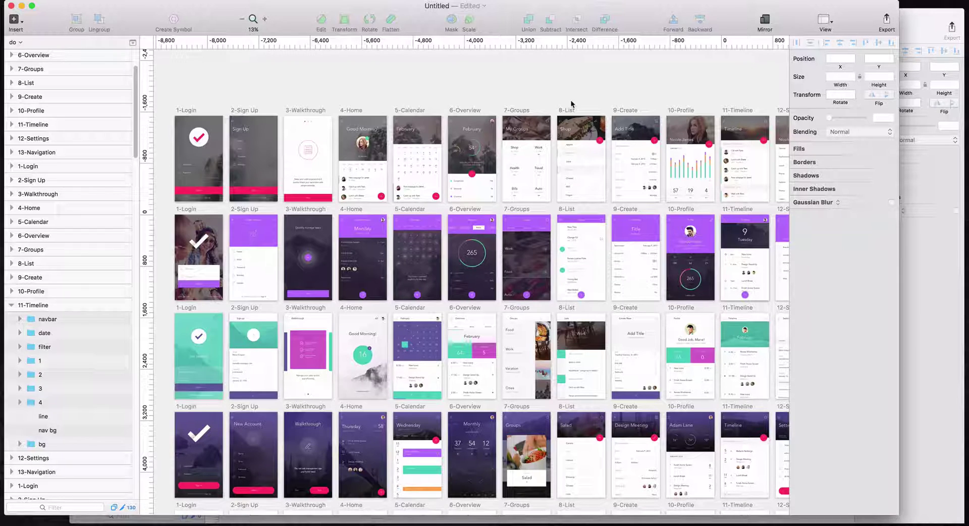
- Find the 11-Timeline screen in the UI kit, moving between it and the prototype file
scroll(550, 104, down, 3)
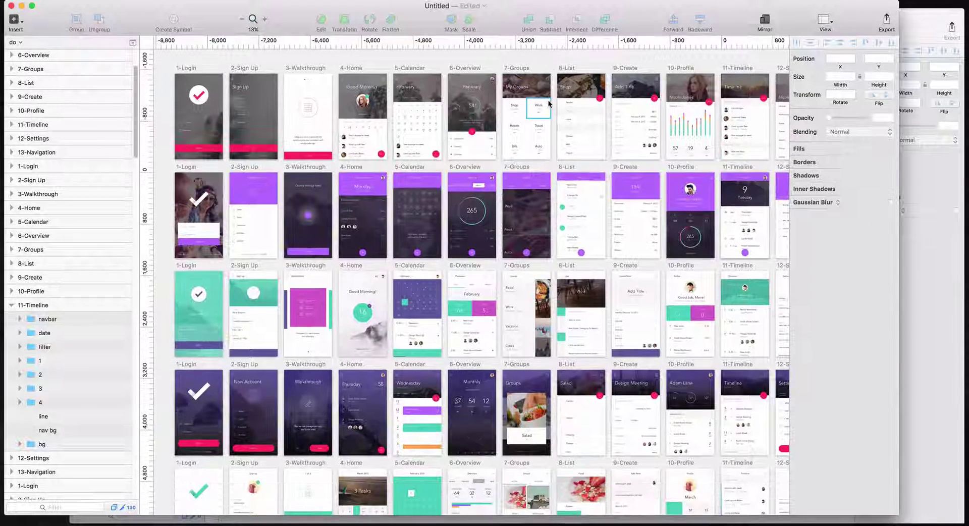
scroll(549, 104, down, 10)
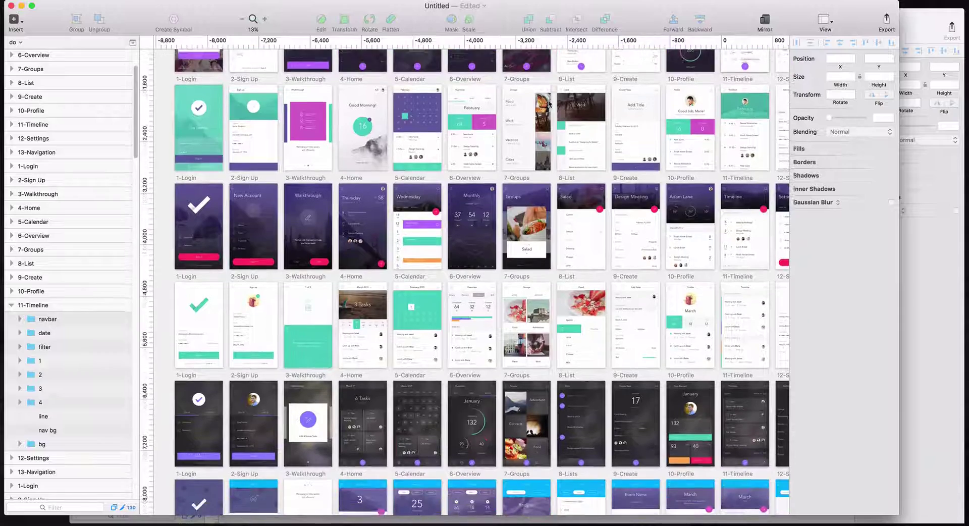
scroll(549, 103, down, 18)
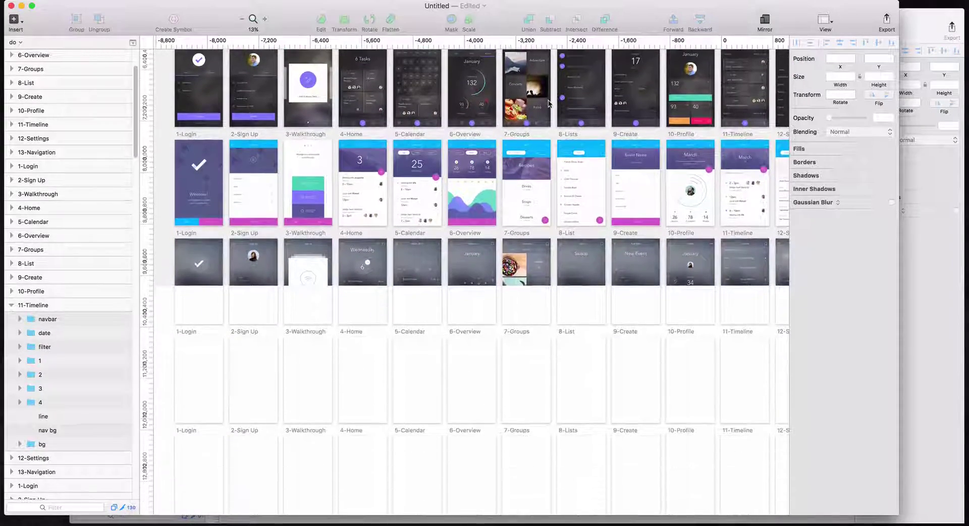
scroll(549, 104, down, 6)
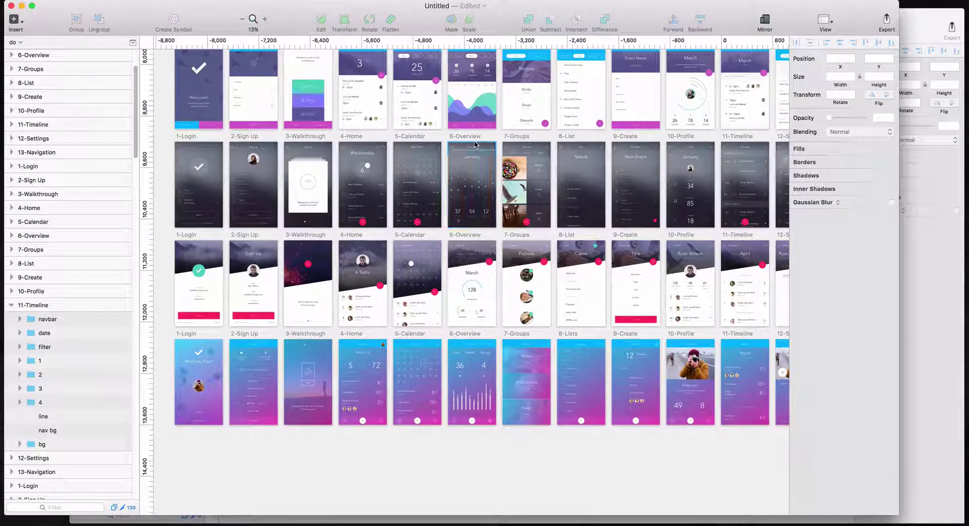
scroll(474, 145, up, 20)
scroll(475, 145, up, 5)
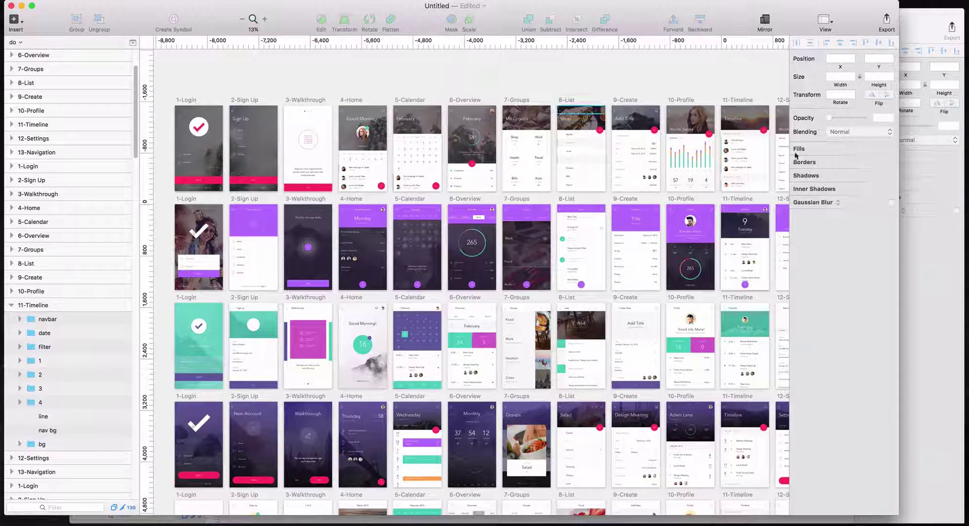
click(916, 265)
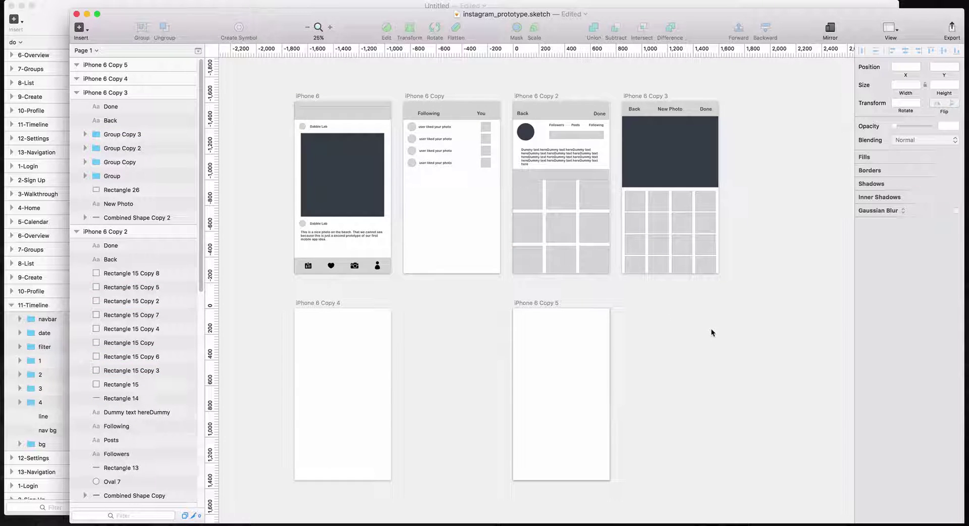
click(267, 7)
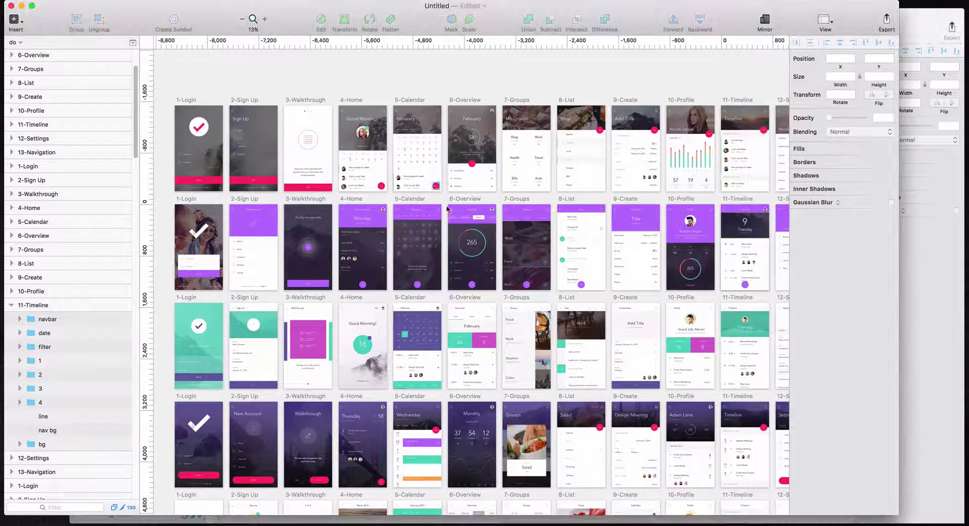
scroll(456, 257, right, 5)
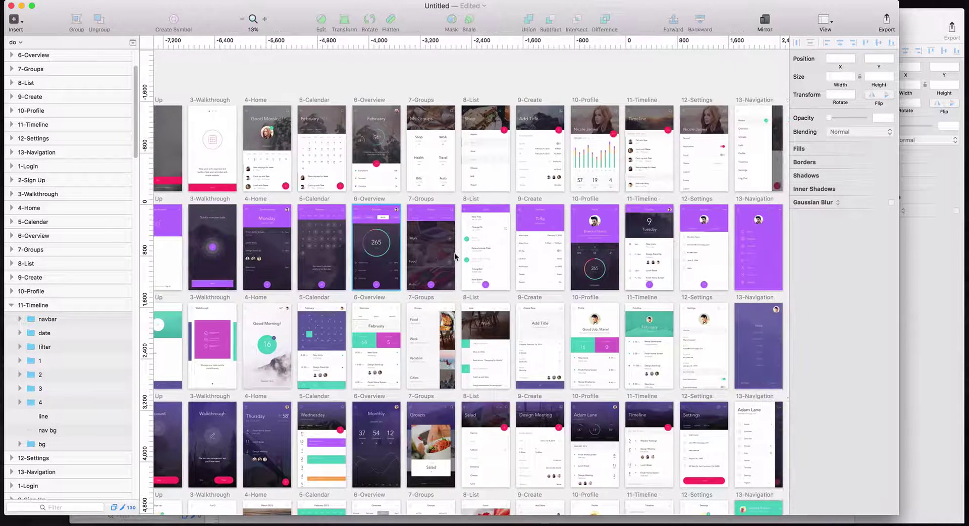
scroll(455, 256, right, 3)
click(938, 279)
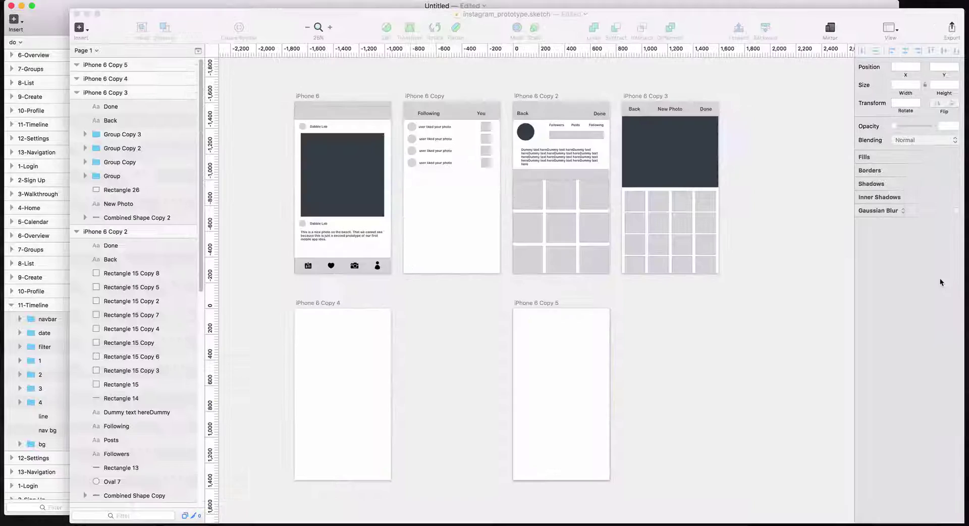
click(44, 8)
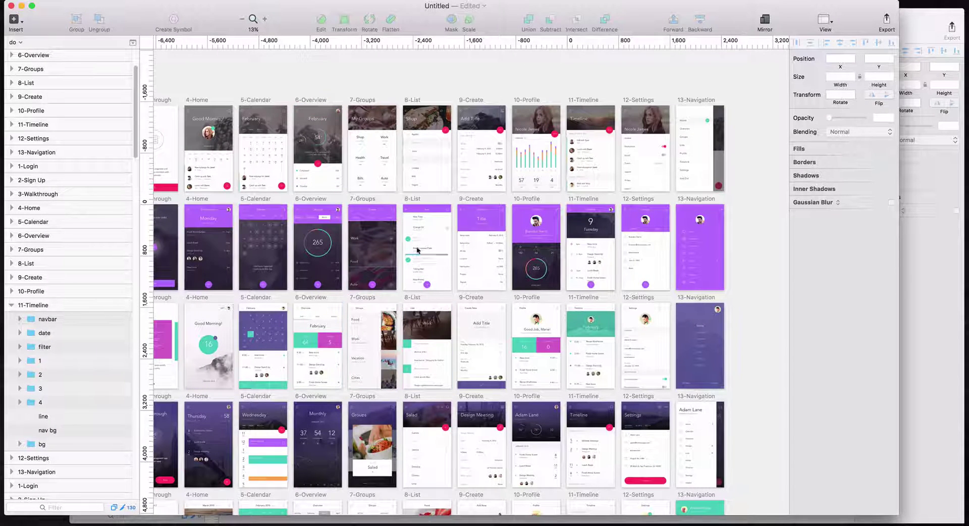
- Paste the 11-Timeline navigation bar onto the iPhone 6 Copy 4 artboard
click(600, 215)
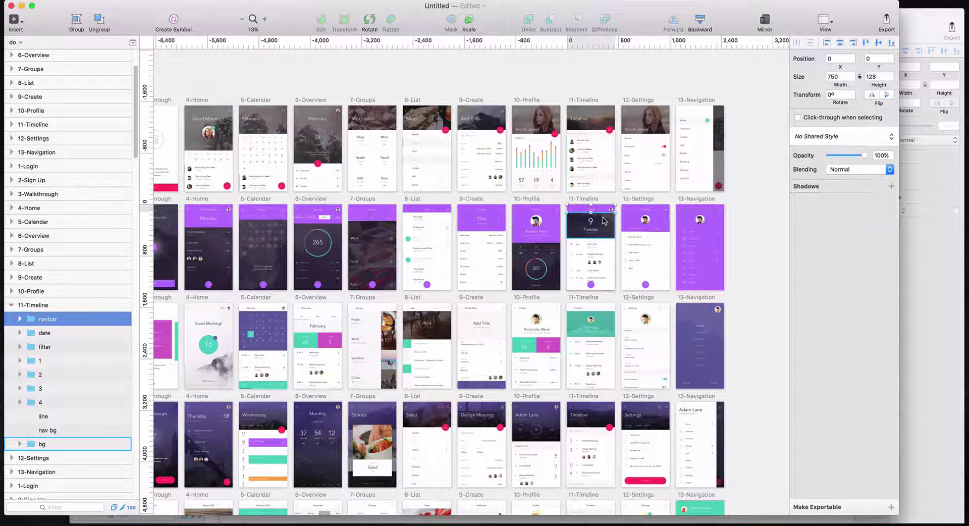
key(super+plus)
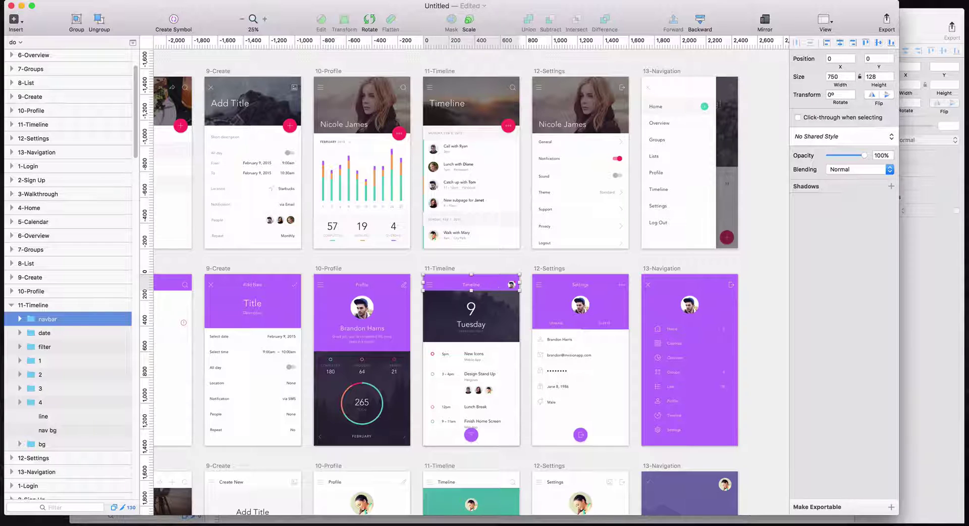
click(949, 293)
click(309, 303)
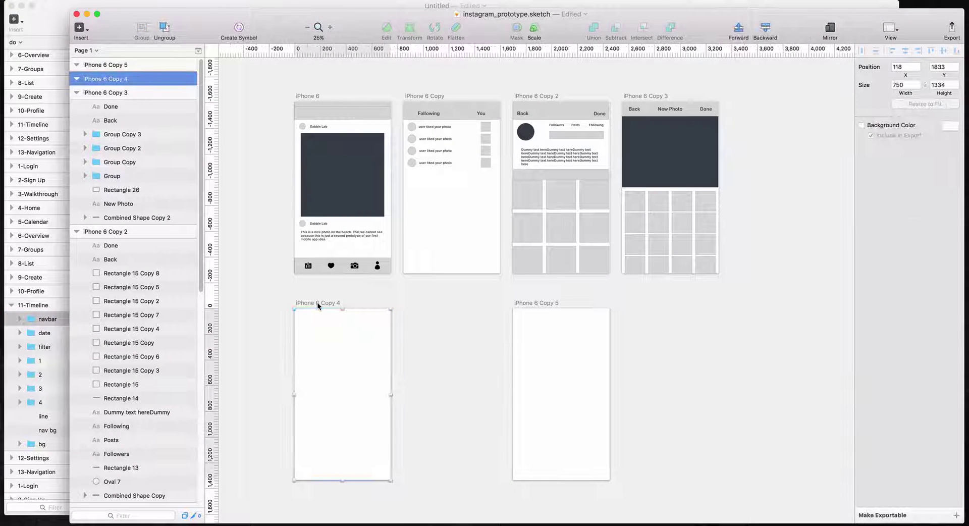
key(super+v)
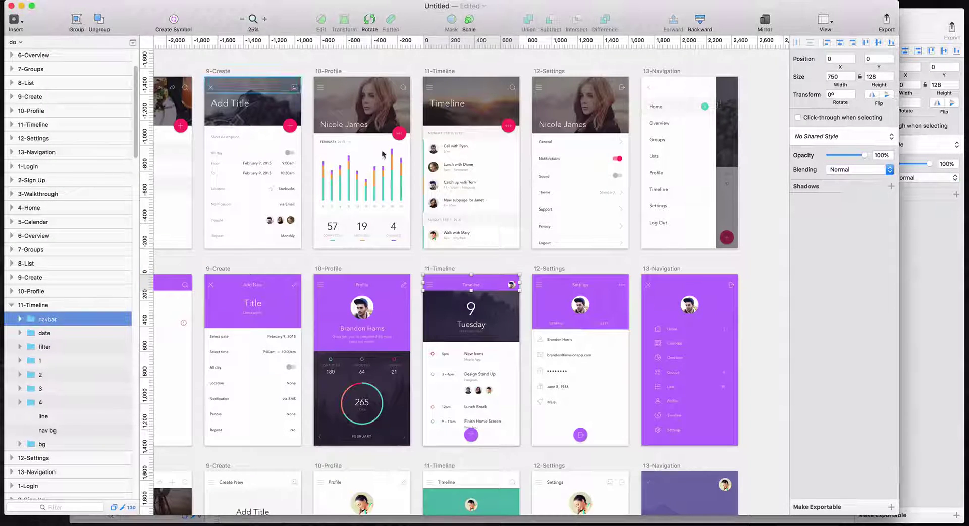
- Paste the purple nav bg onto iPhone 6 Copy 4 and move it beneath the navbar group
click(49, 32)
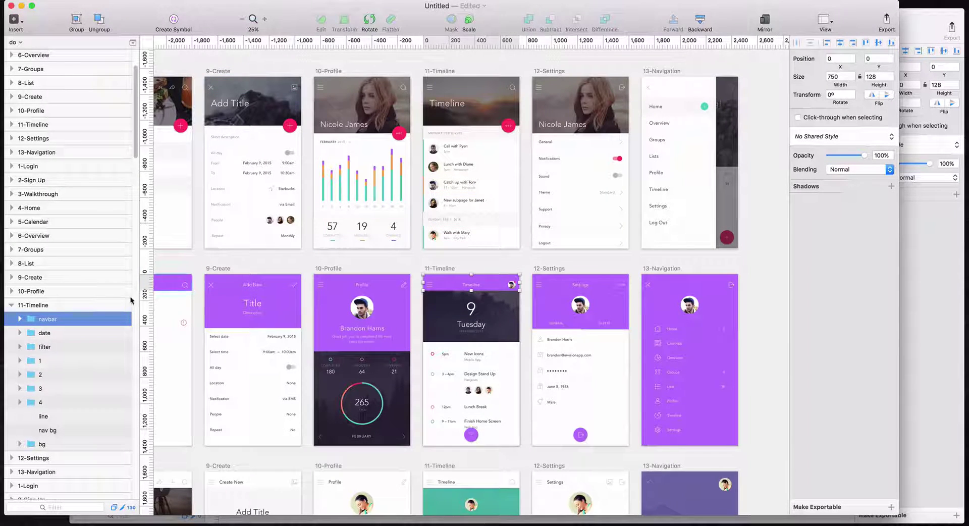
click(77, 430)
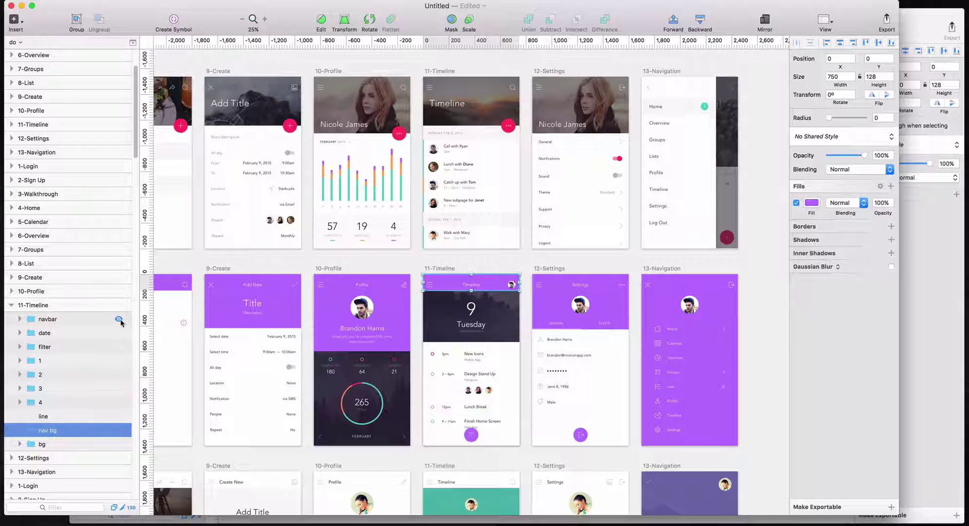
click(118, 320)
click(119, 319)
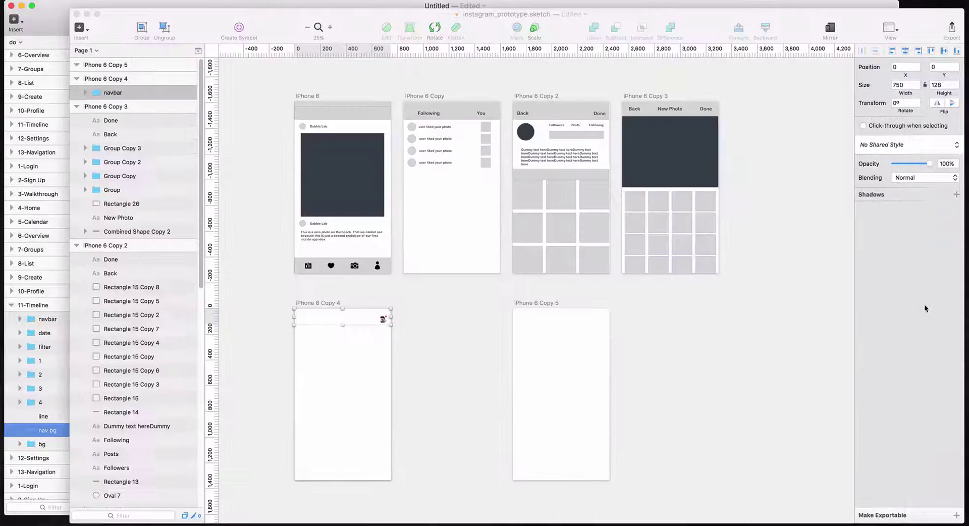
click(924, 305)
key(super+v)
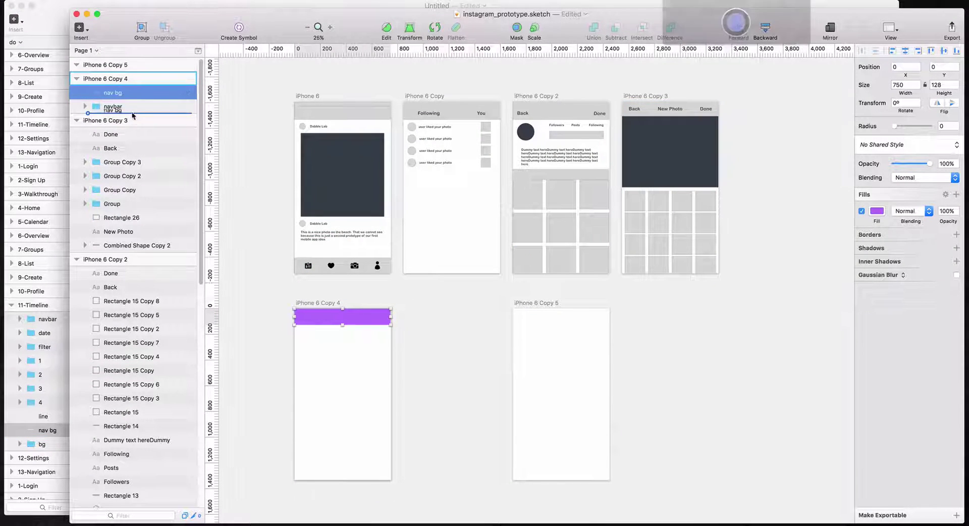
click(764, 27)
click(413, 333)
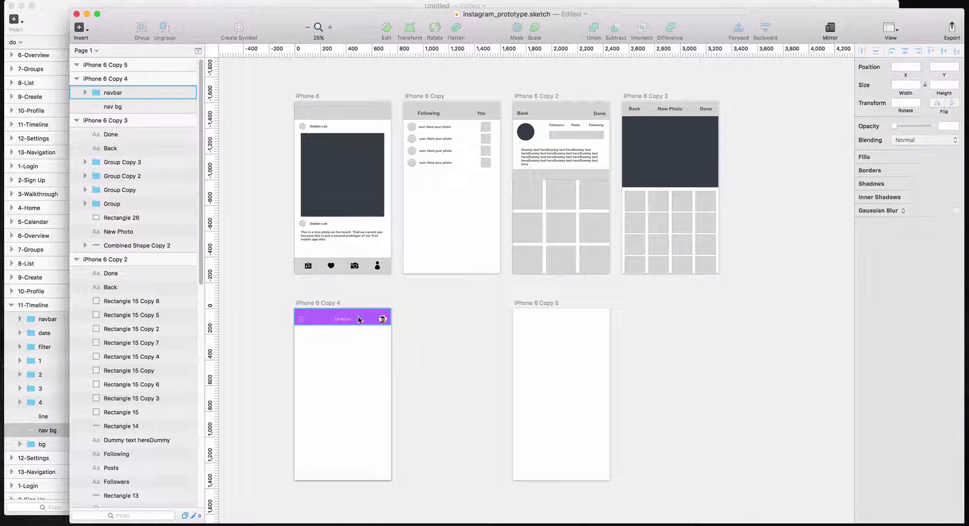
click(343, 319)
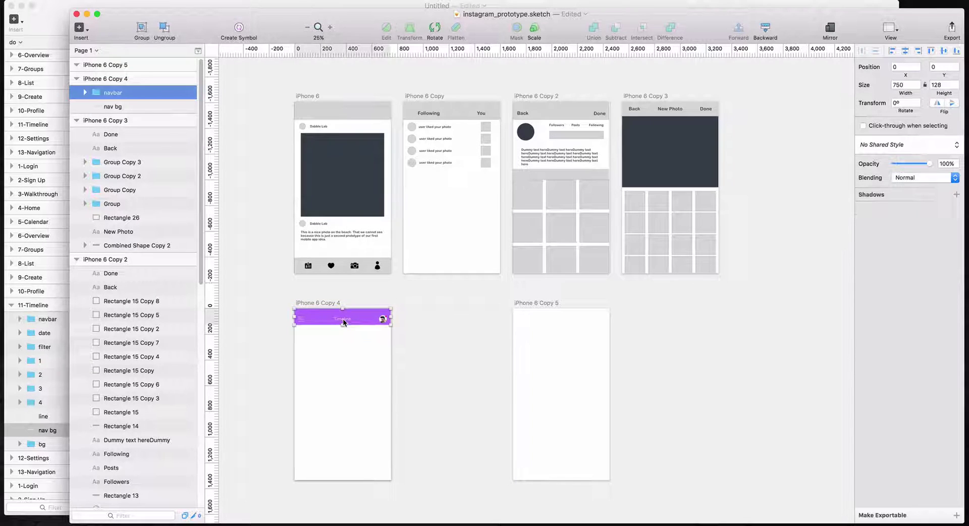
- Change the navbar title text from Timeline to Instagram
click(343, 317)
double_click(344, 318)
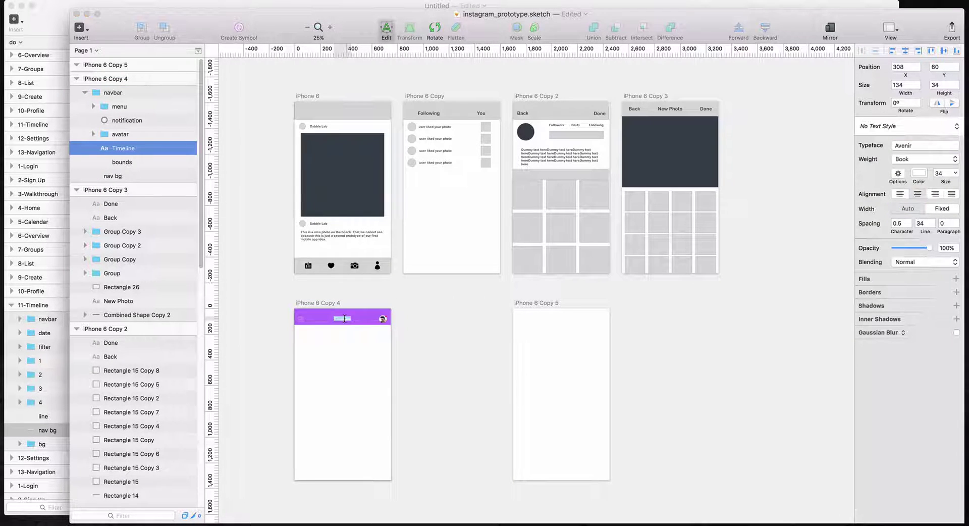
text(Instagram)
- Delete the menu icon and the avatar from the navbar
click(300, 320)
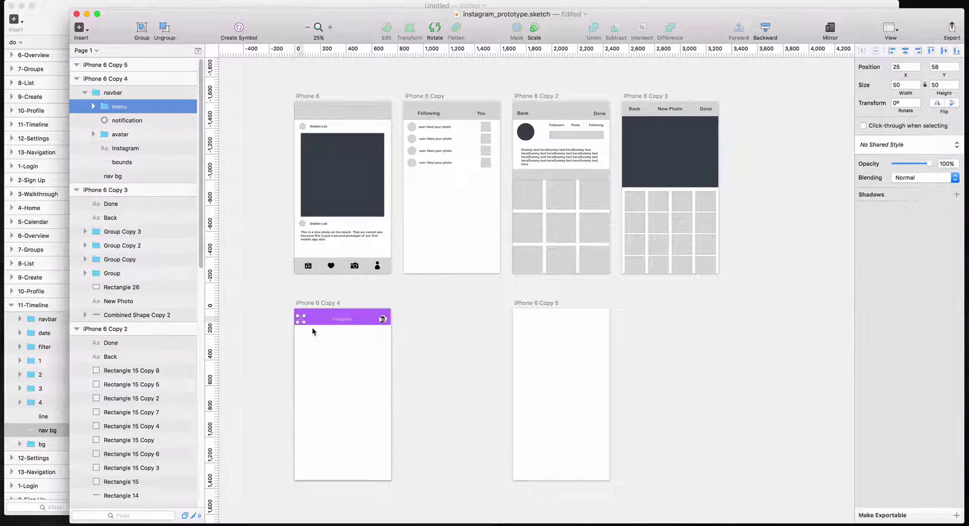
key(Delete)
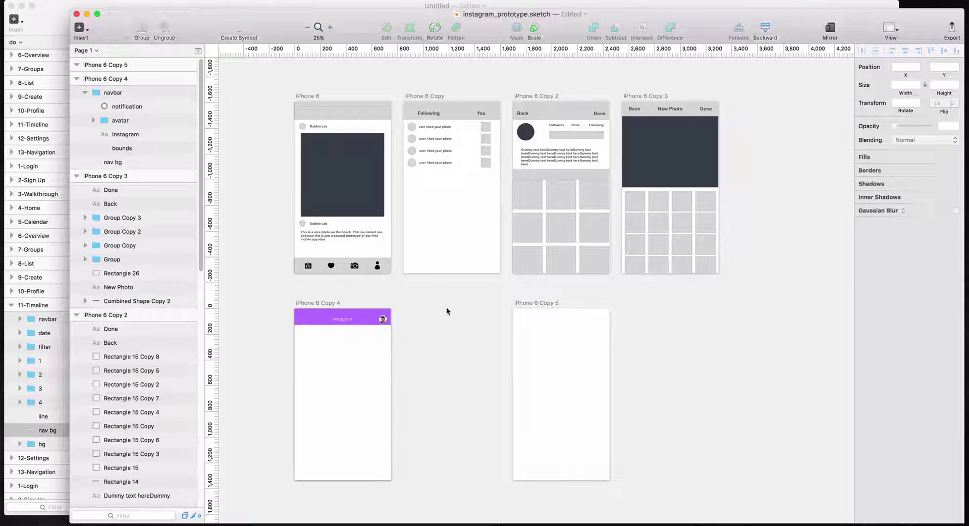
click(382, 321)
click(382, 321)
key(Delete)
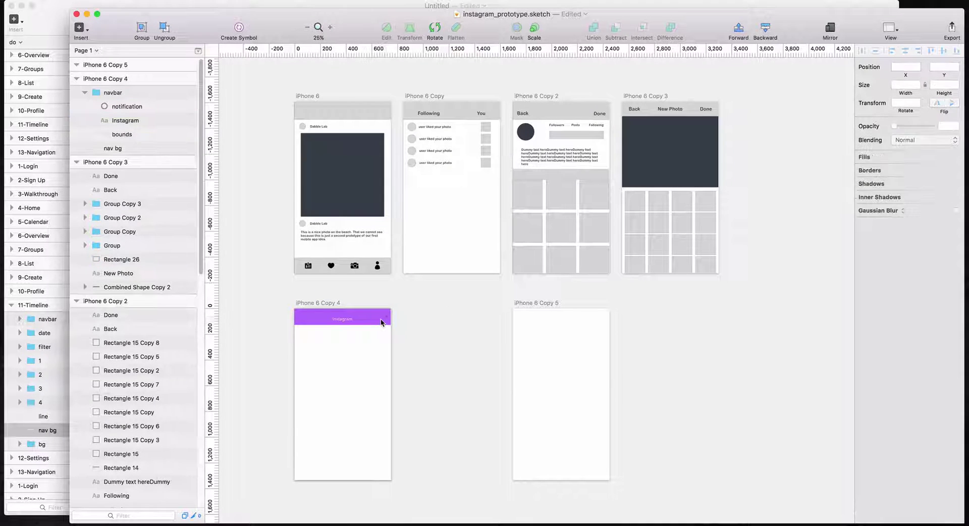
- Select the tab bar on the dark 8-List screen and confirm it by toggling its visibility
click(45, 45)
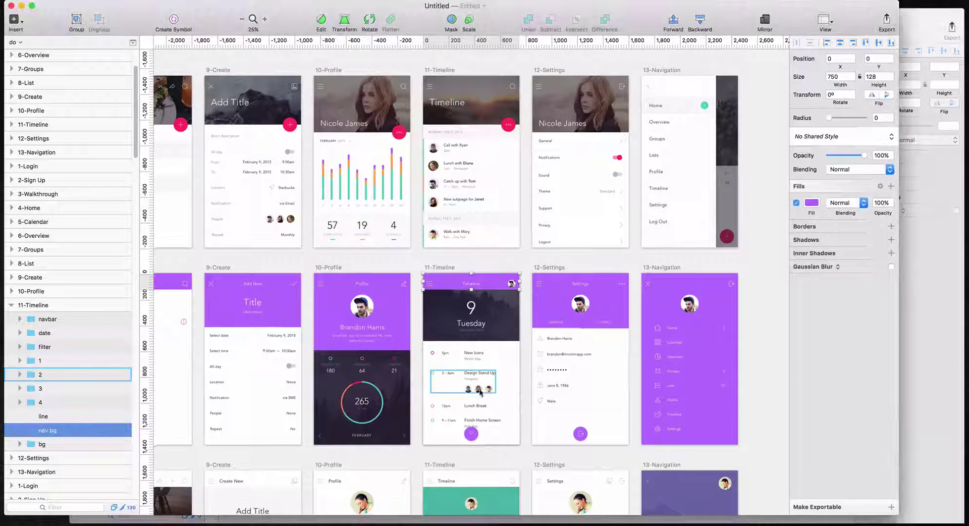
scroll(477, 387, down, 4)
scroll(477, 387, down, 8)
scroll(476, 388, left, 4)
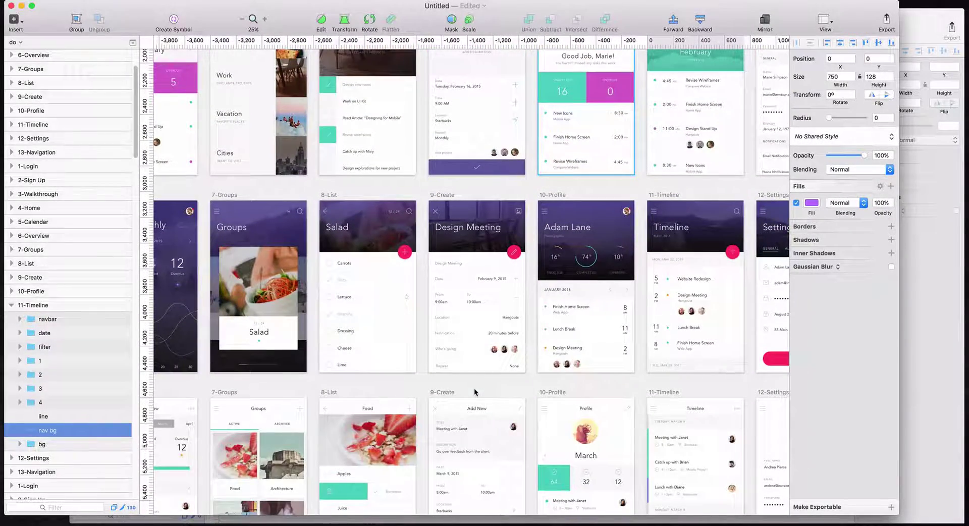
key(super+minus)
scroll(478, 317, left, 3)
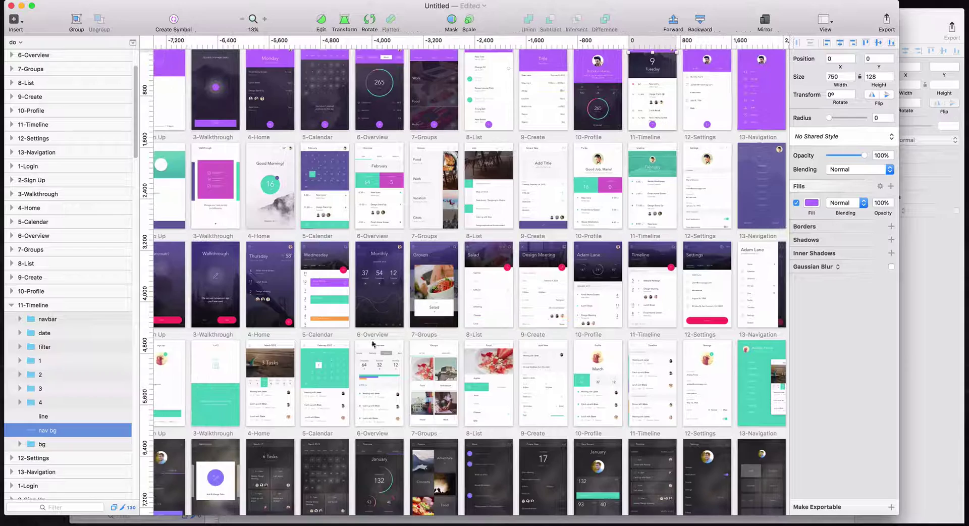
scroll(337, 356, down, 5)
scroll(337, 356, down, 3)
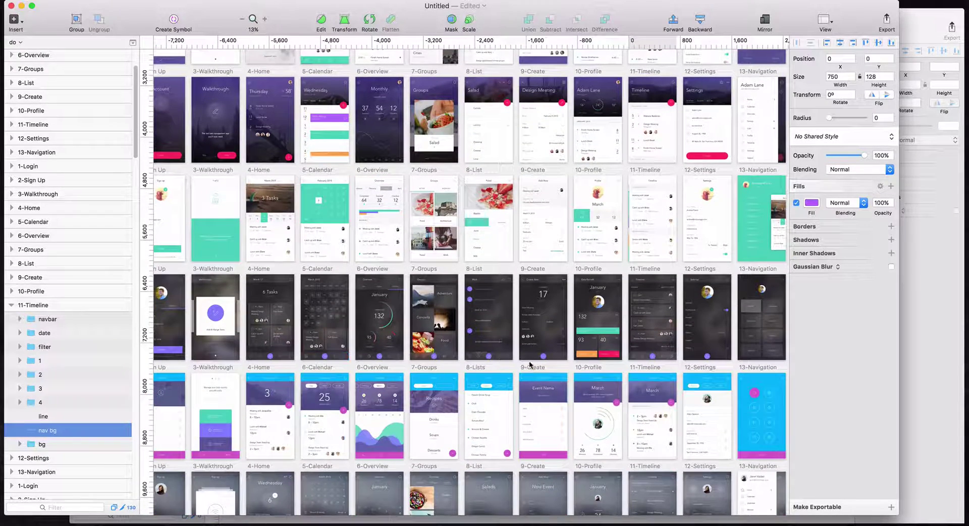
click(509, 358)
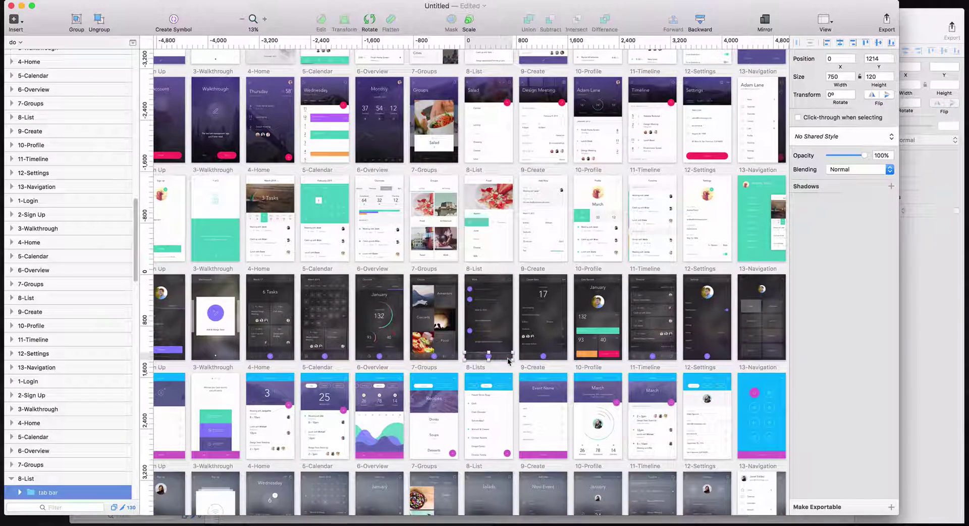
scroll(76, 404, down, 10)
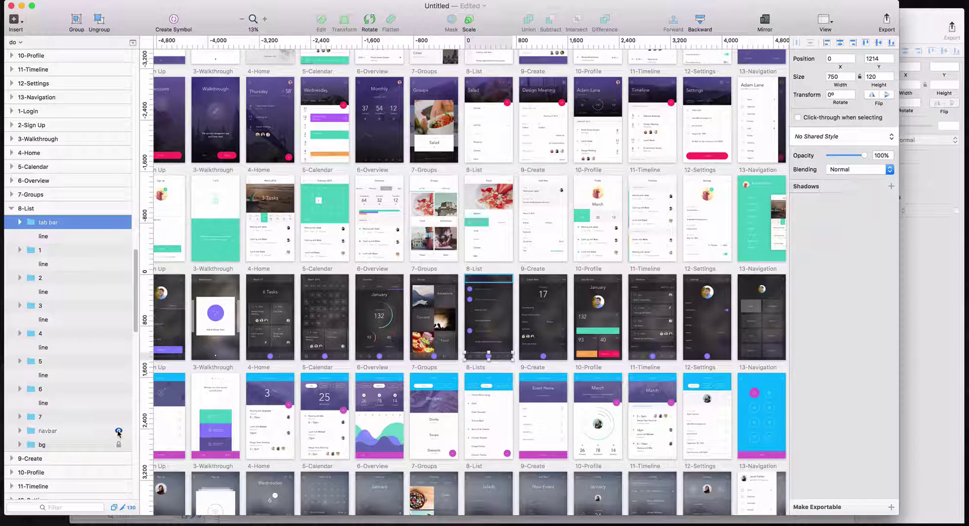
click(119, 222)
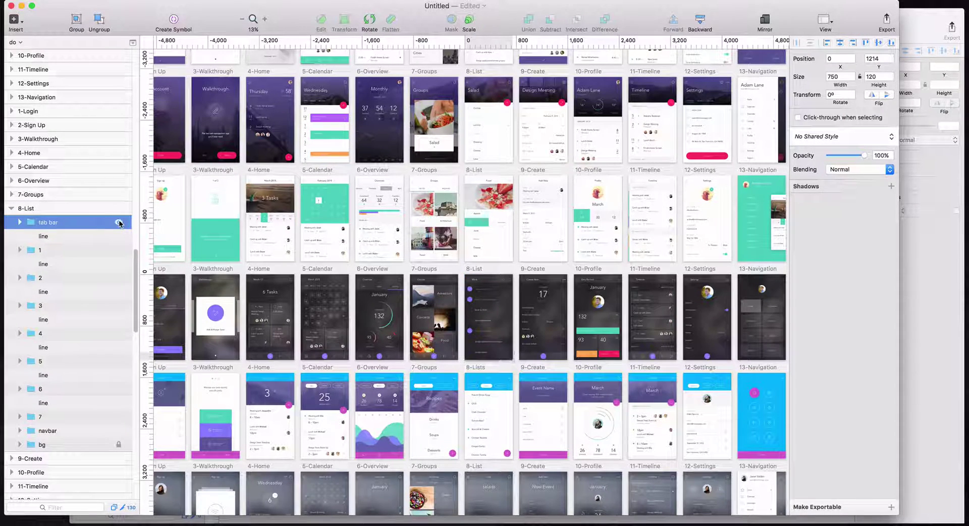
click(119, 222)
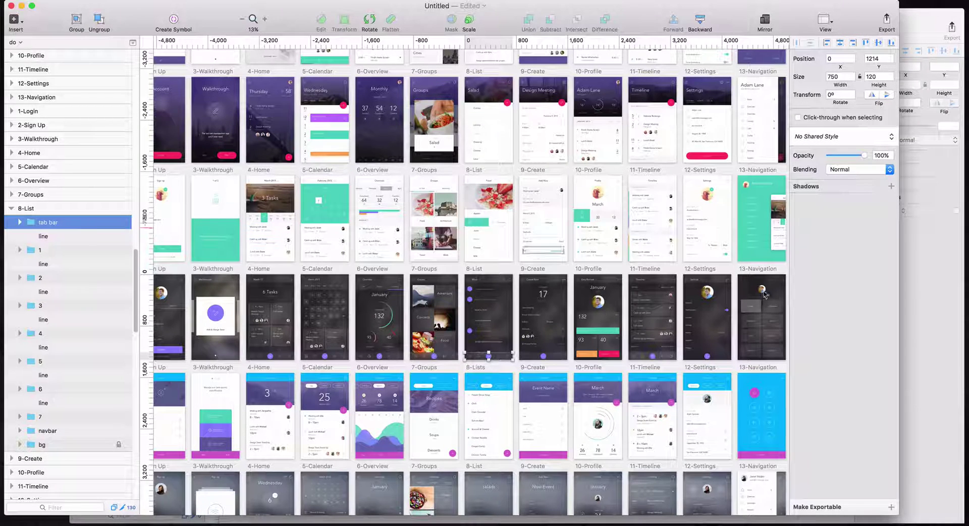
- Paste the copied tab bar onto the iPhone 6 Copy 4 artboard
click(939, 295)
click(328, 302)
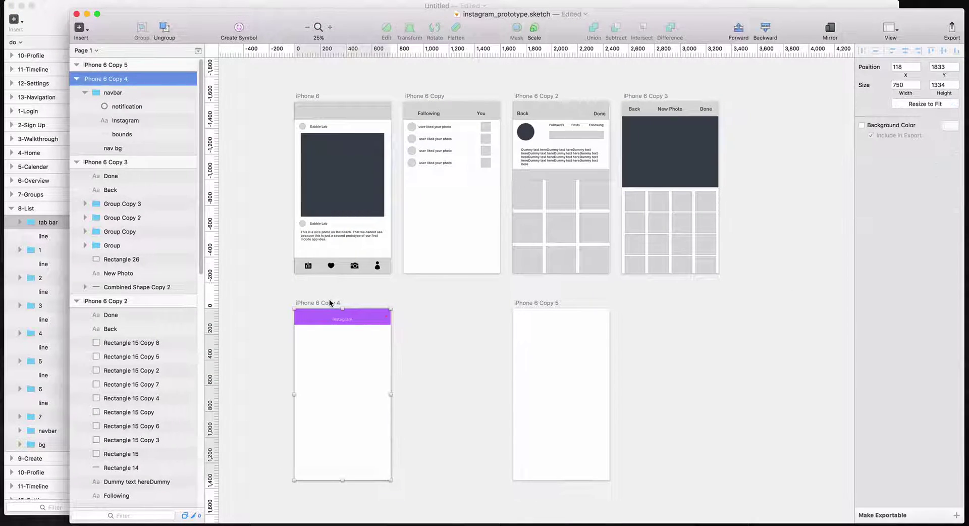
key(super+v)
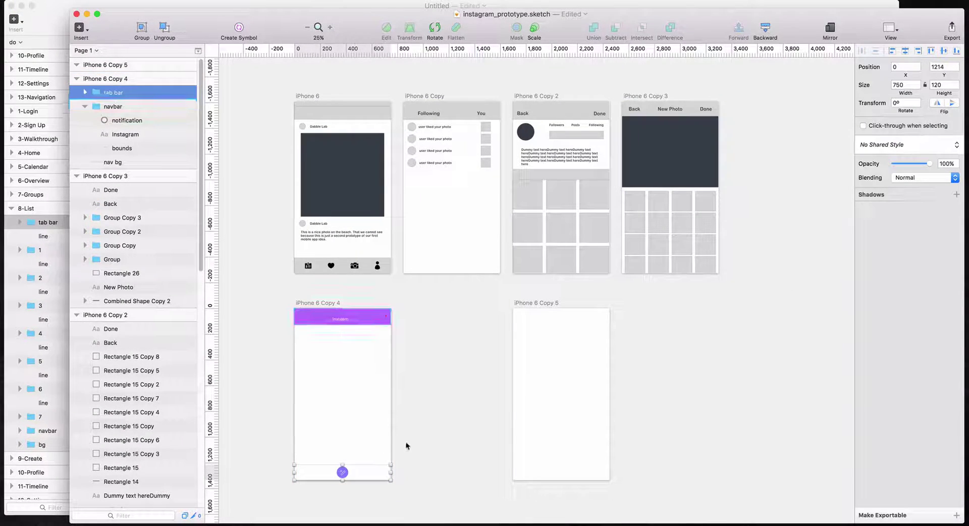
- Hide the tab bar in the UI kit, then expand the pasted tab bar's layers
click(47, 223)
key(super+r)
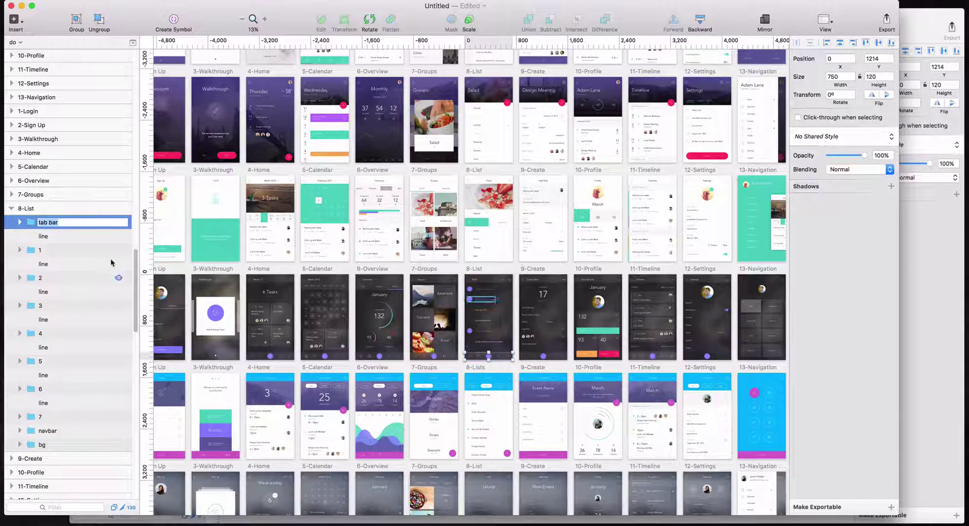
click(110, 237)
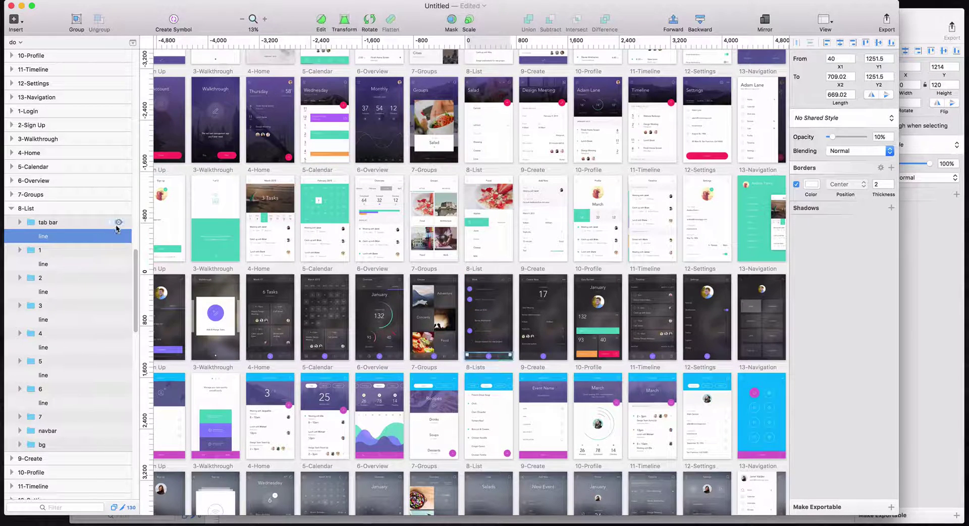
click(118, 222)
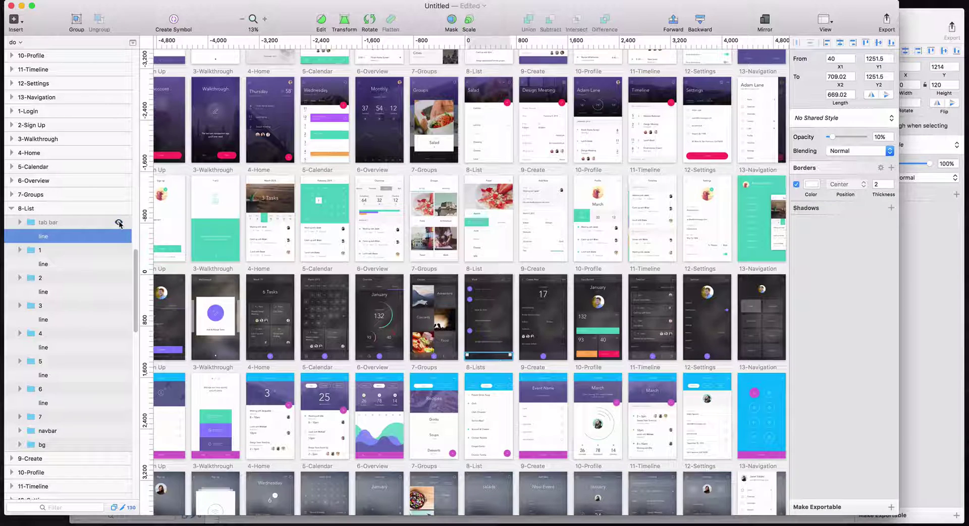
click(910, 304)
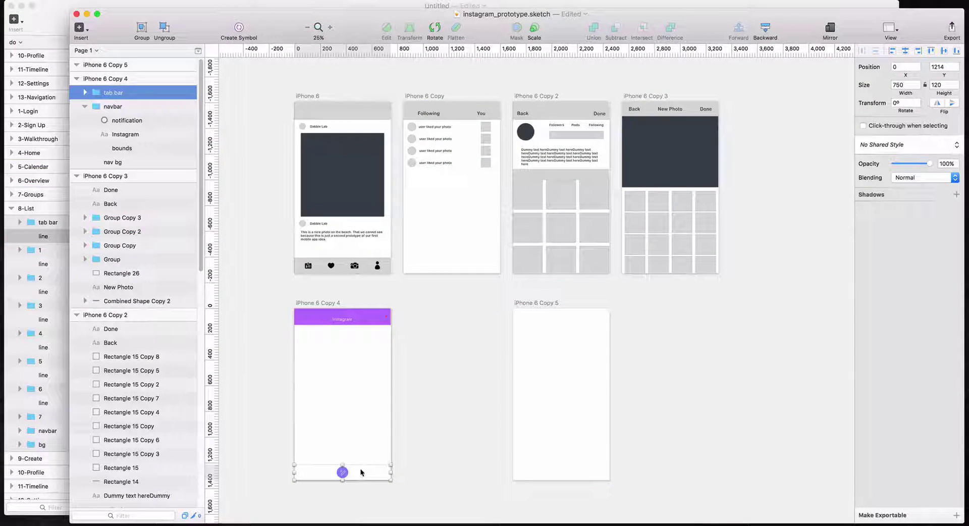
click(86, 92)
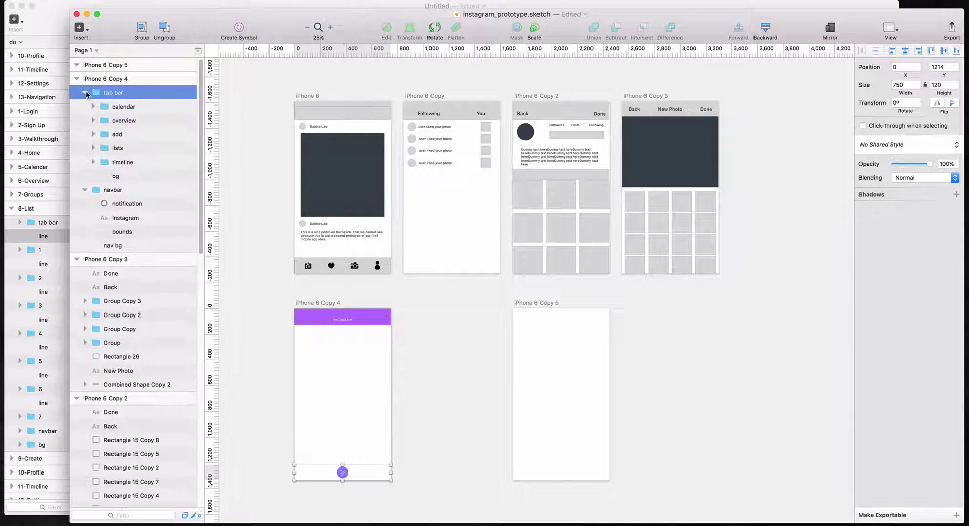
- Fill the tab bar's bg layer with the dark grey 4A4A4A global colour
click(153, 177)
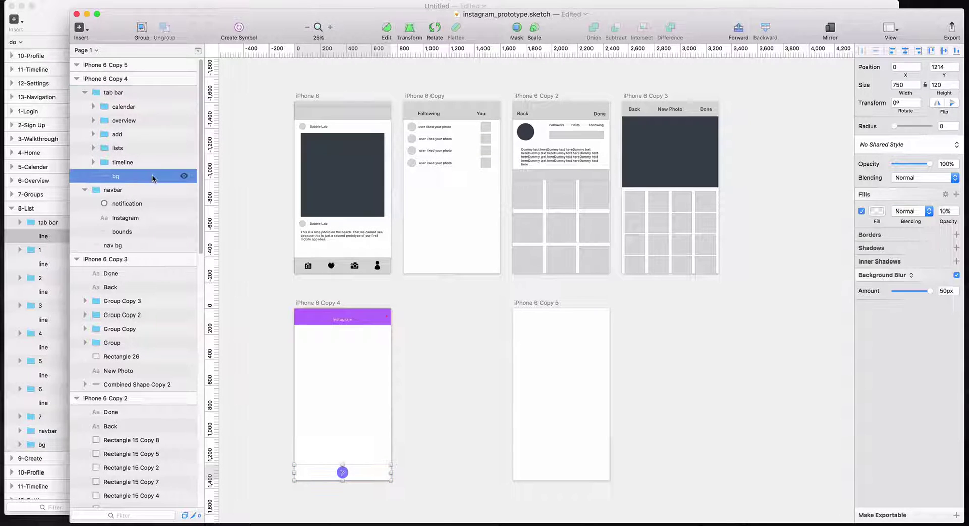
click(876, 214)
click(915, 393)
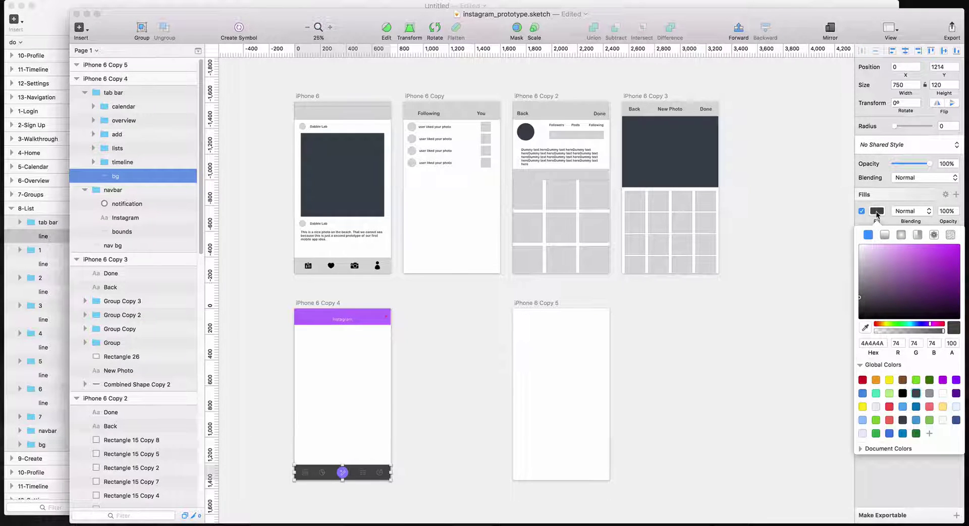
click(756, 413)
click(756, 412)
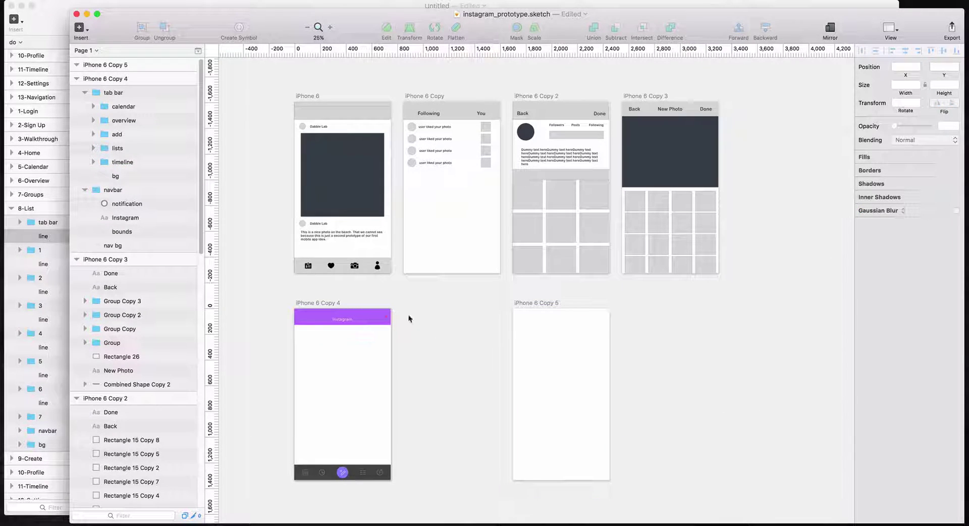
- Delete the red notification dot from the Instagram navbar
click(388, 320)
double_click(388, 321)
key(Escape)
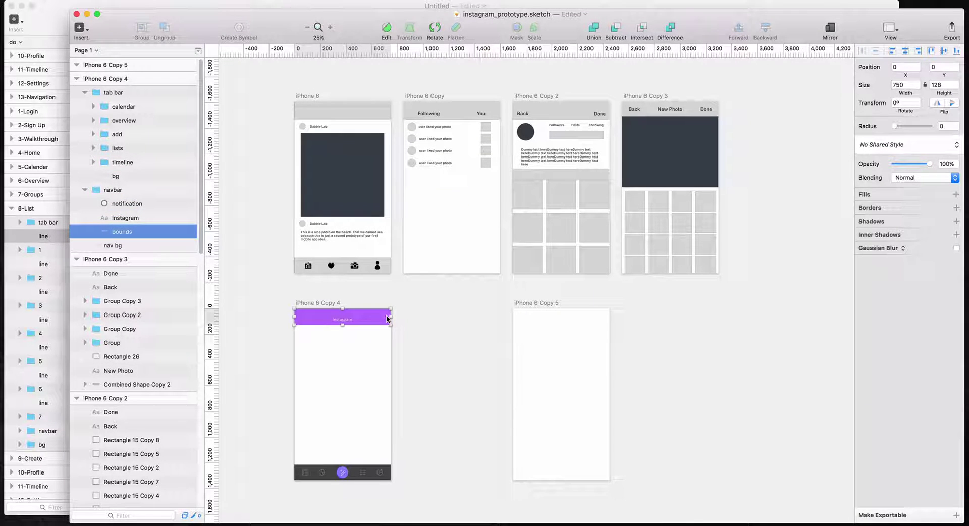
key(super+0)
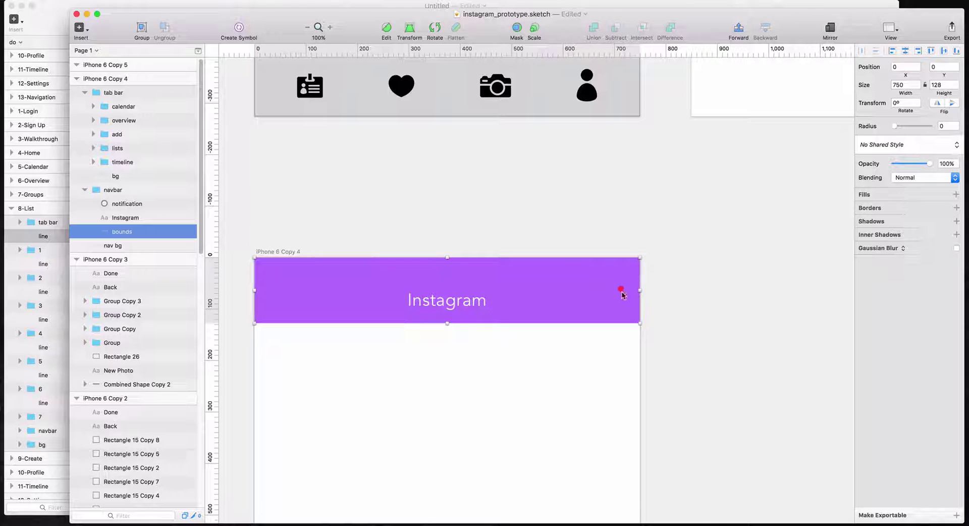
click(621, 291)
key(Delete)
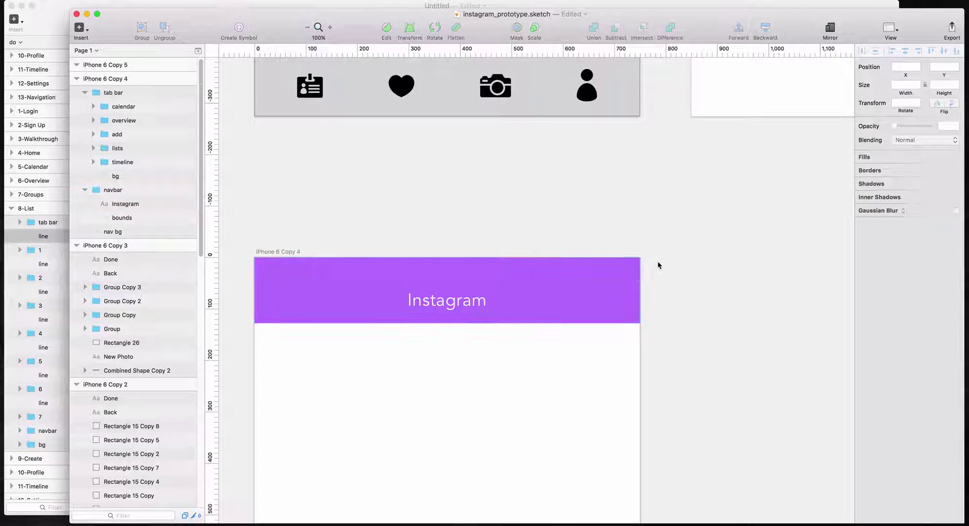
key(super+minus)
key(super+minus)
scroll(558, 373, down, 3)
scroll(558, 373, right, 2)
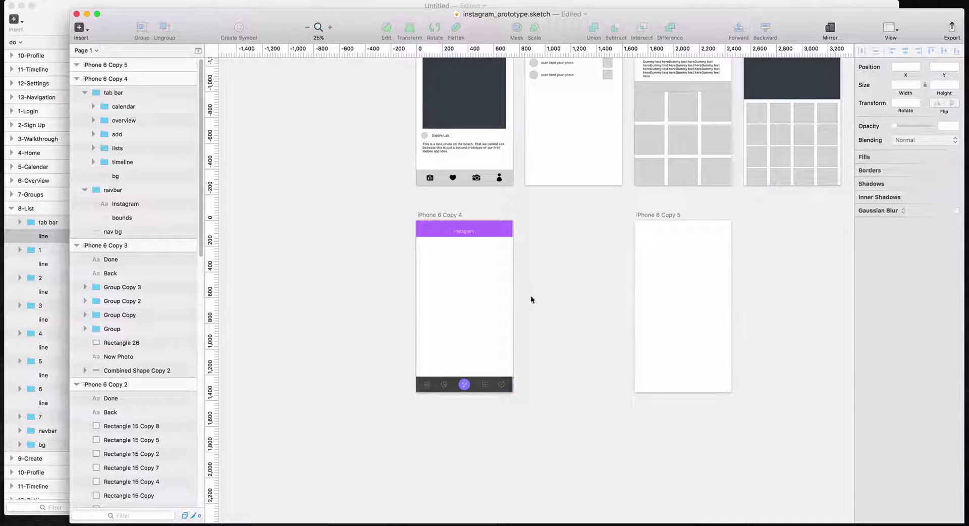
- Copy the round avatar from the 12-Settings screen in the UI kit
click(351, 5)
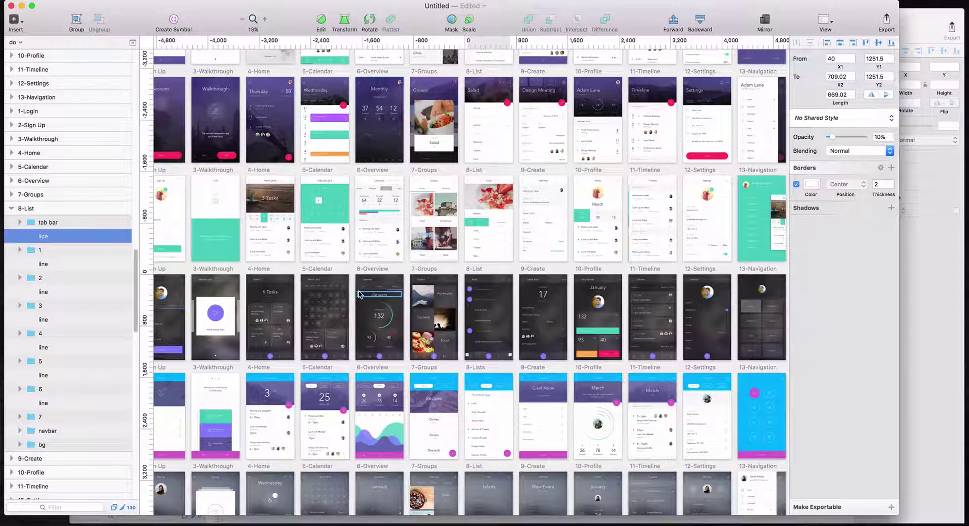
scroll(359, 294, left, 4)
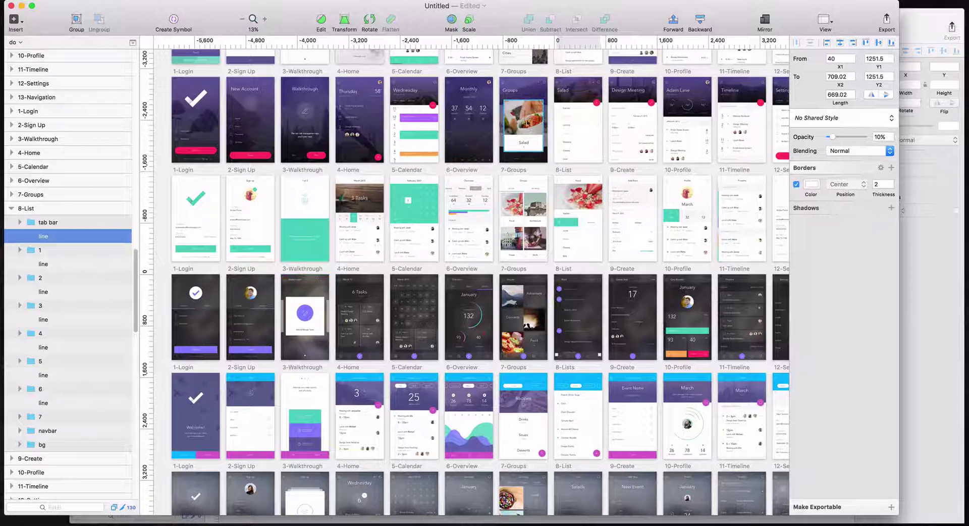
click(527, 120)
scroll(530, 126, up, 2)
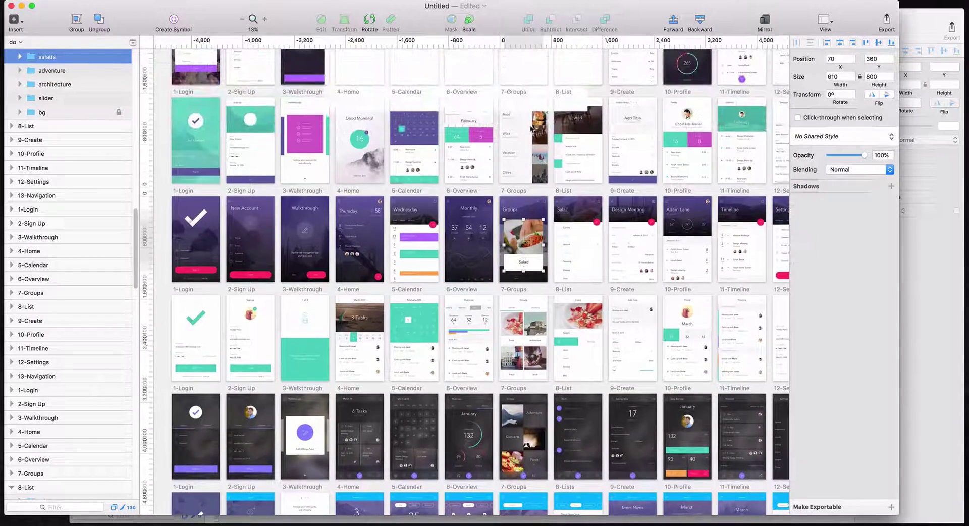
scroll(531, 128, right, 5)
scroll(556, 166, up, 8)
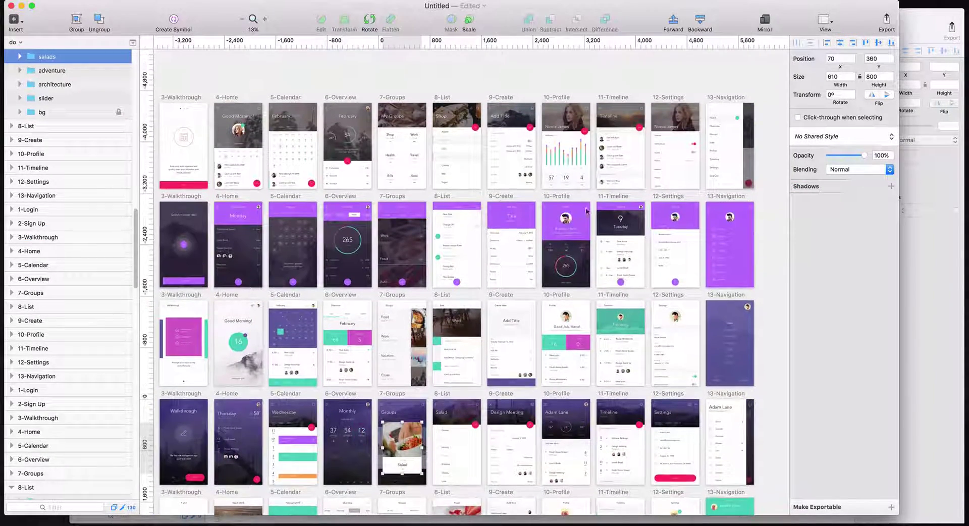
scroll(588, 211, right, 3)
click(614, 217)
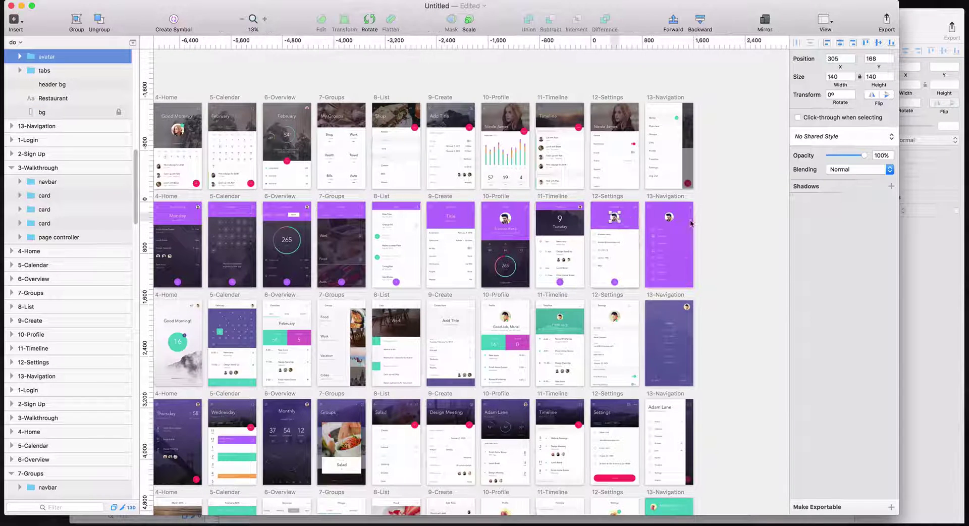
key(super+grave)
- Paste the avatar onto iPhone 6 Copy 4 at the top-left below the navbar
click(429, 215)
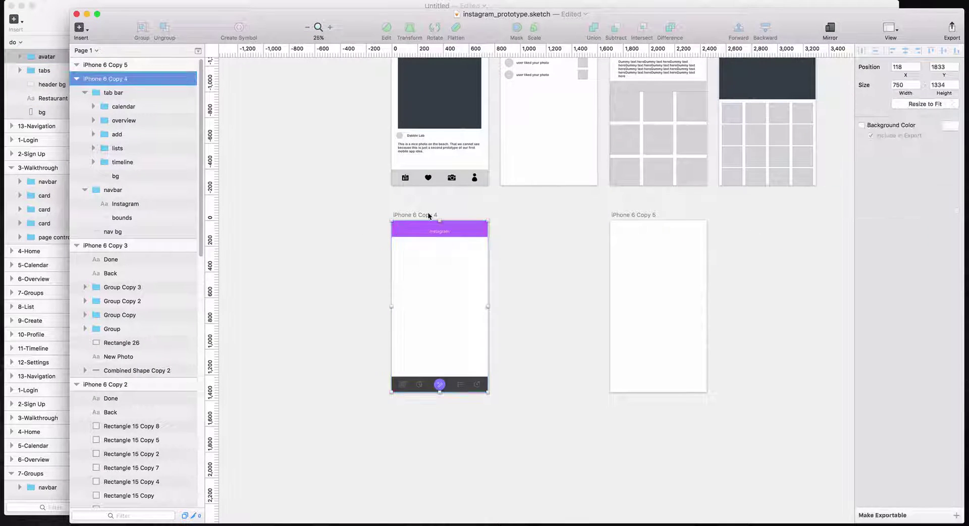
key(super+v)
drag(440, 255, 402, 248)
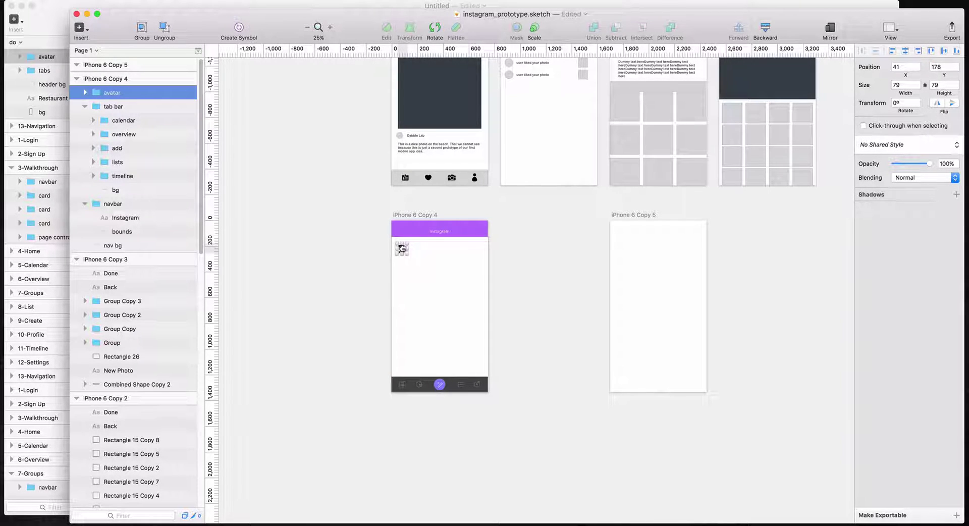
click(366, 239)
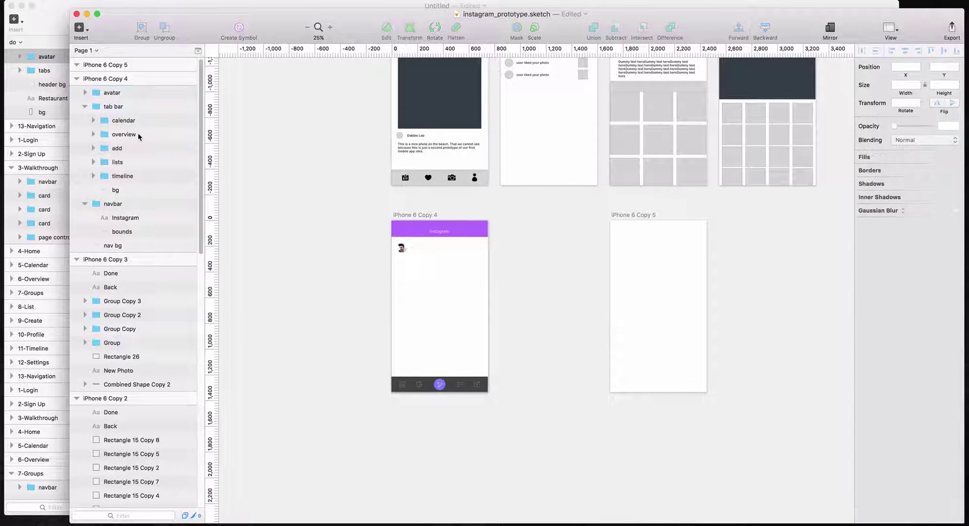
- Copy the profile name text from 10-Profile onto iPhone 6 Copy 4
click(14, 33)
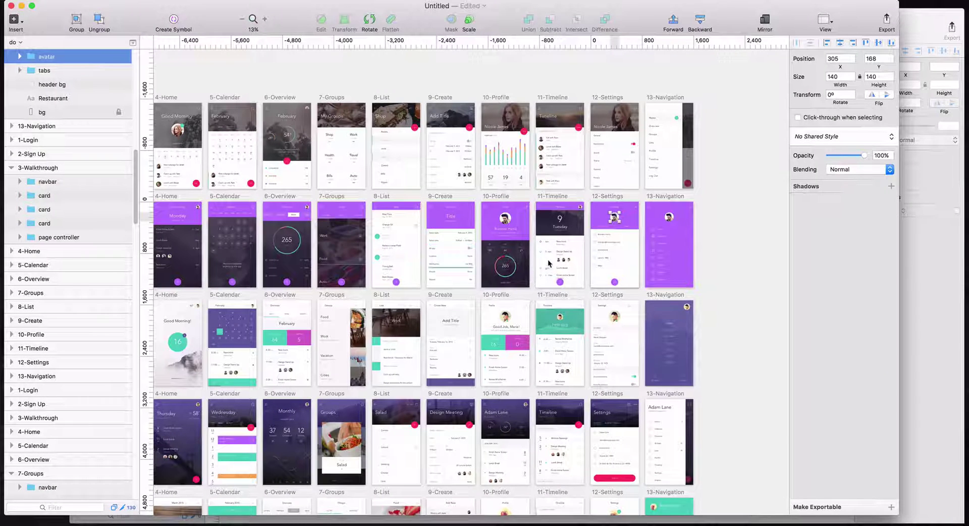
click(514, 229)
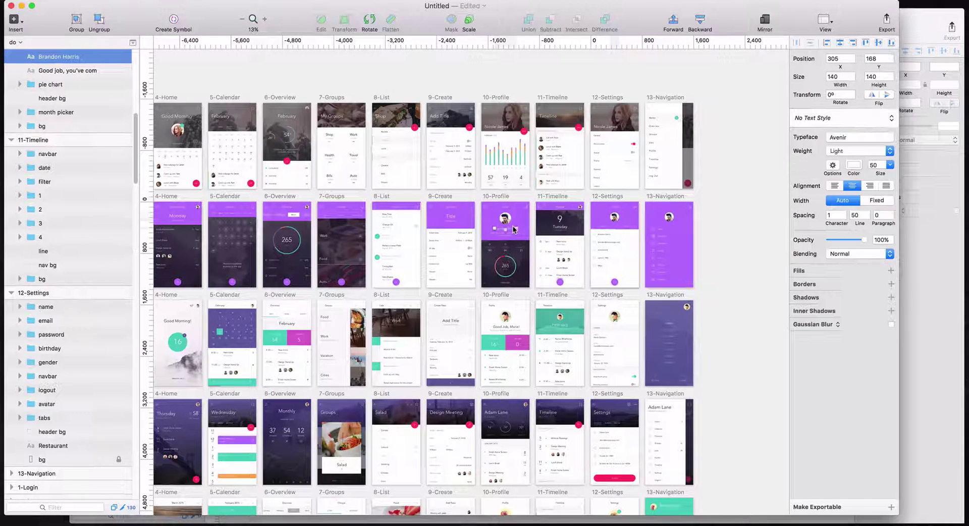
key(ctrl+c)
click(928, 312)
click(415, 214)
key(ctrl+v)
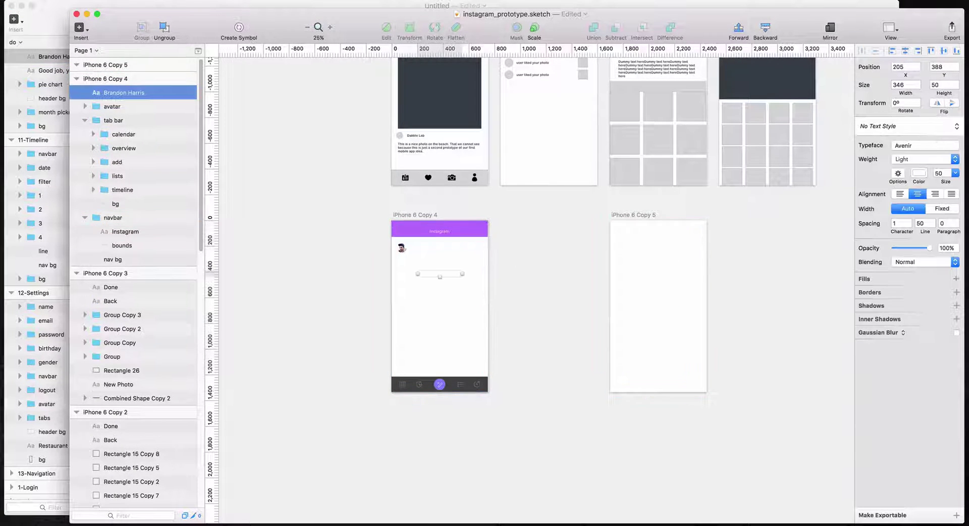
- Make the name text dark grey 4A4A4A at font size 36
click(919, 173)
click(915, 342)
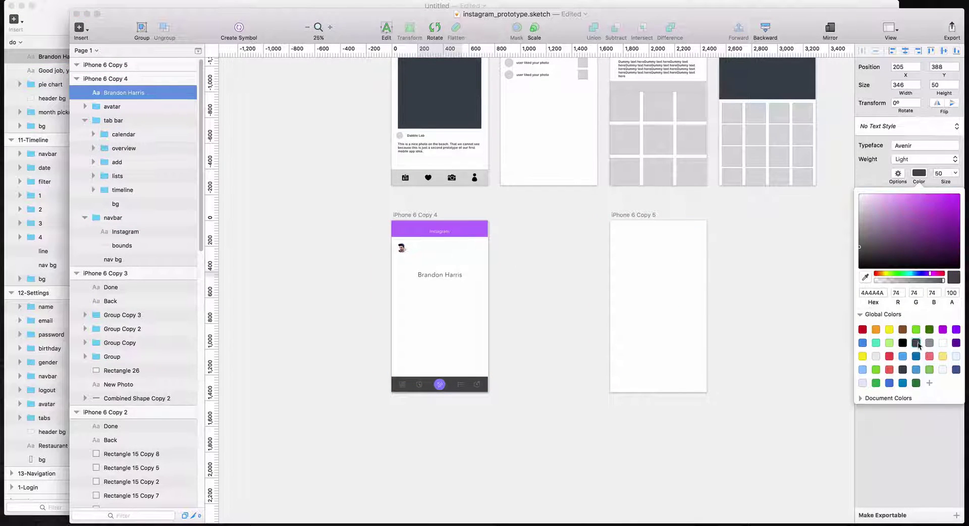
click(951, 175)
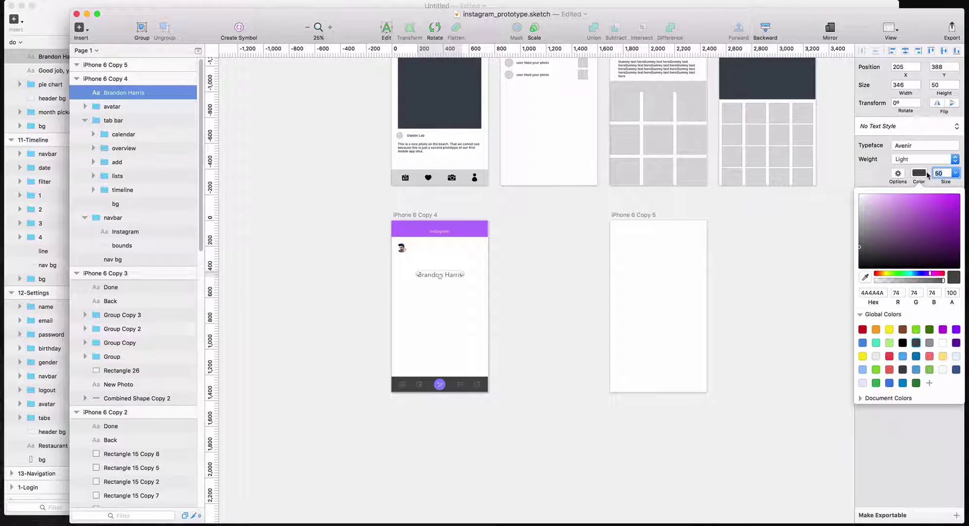
key(Return)
click(527, 332)
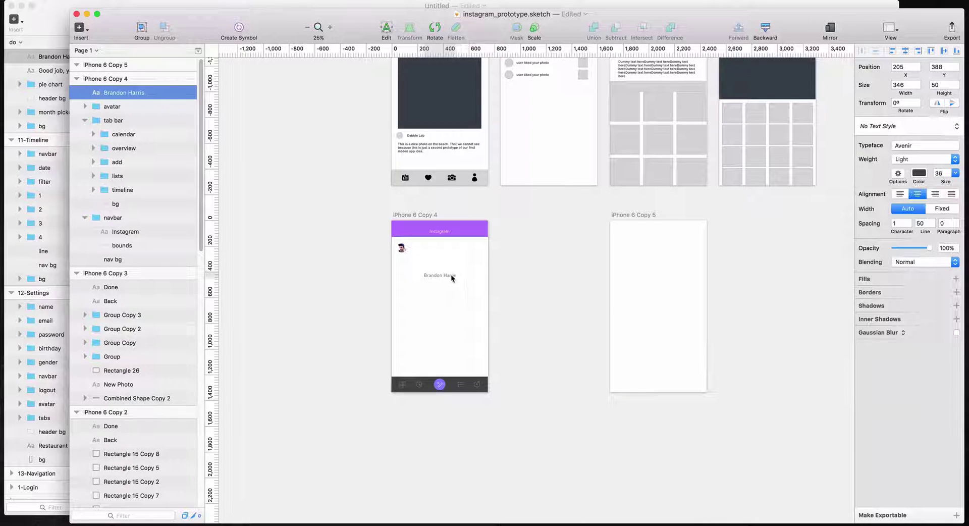
- Place the name beside the avatar and align their vertical centres
drag(450, 274, 443, 250)
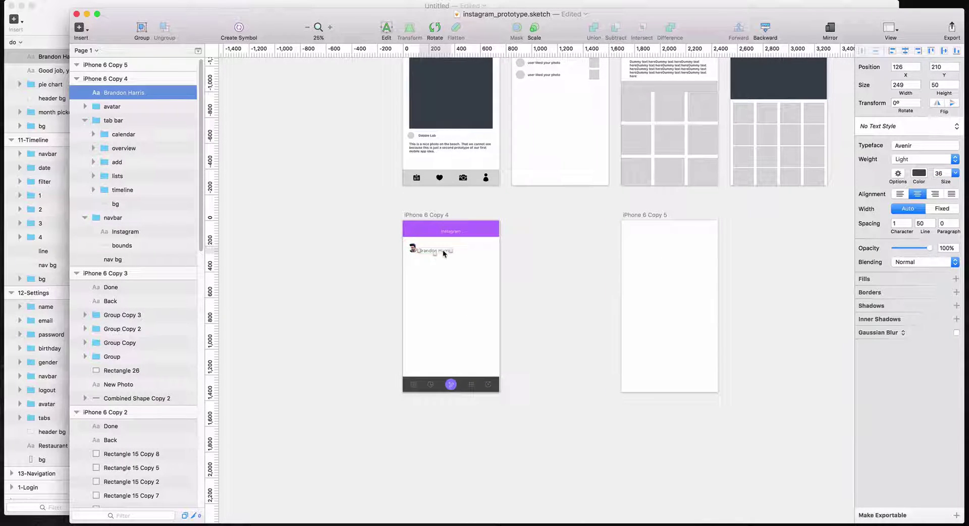
key(super+equal)
drag(571, 300, 483, 231)
click(942, 51)
click(753, 246)
scroll(229, 236, down, 2)
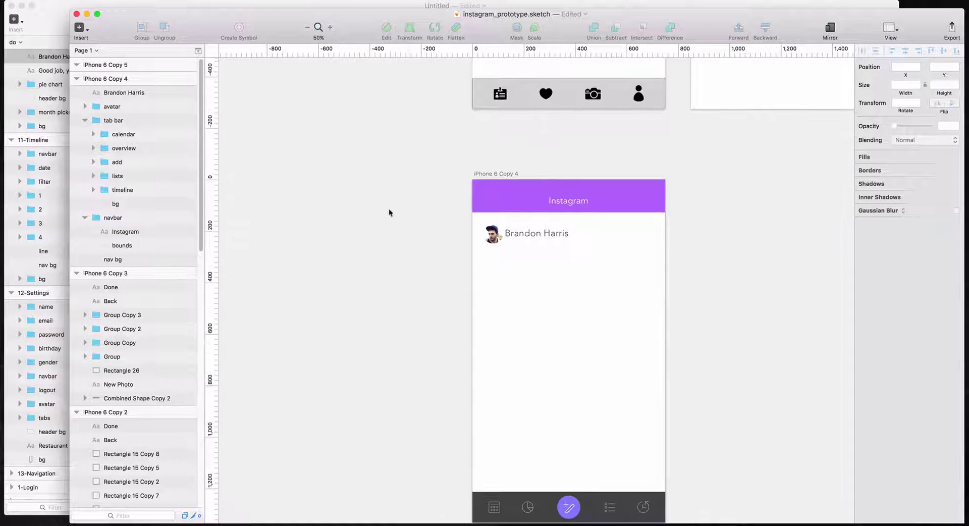
- Select the img photo layer inside group 2 on the 7-Groups artboard
click(23, 26)
scroll(306, 203, left, 5)
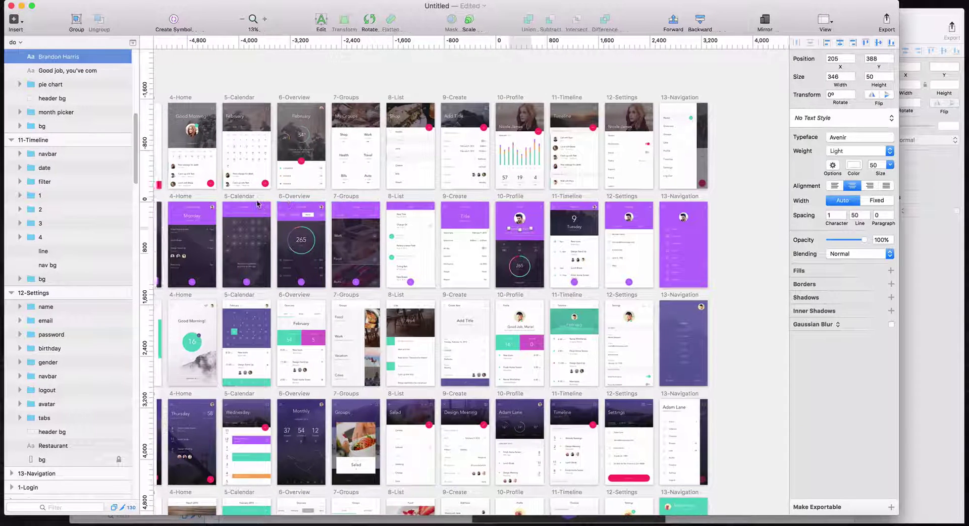
key(super+minus)
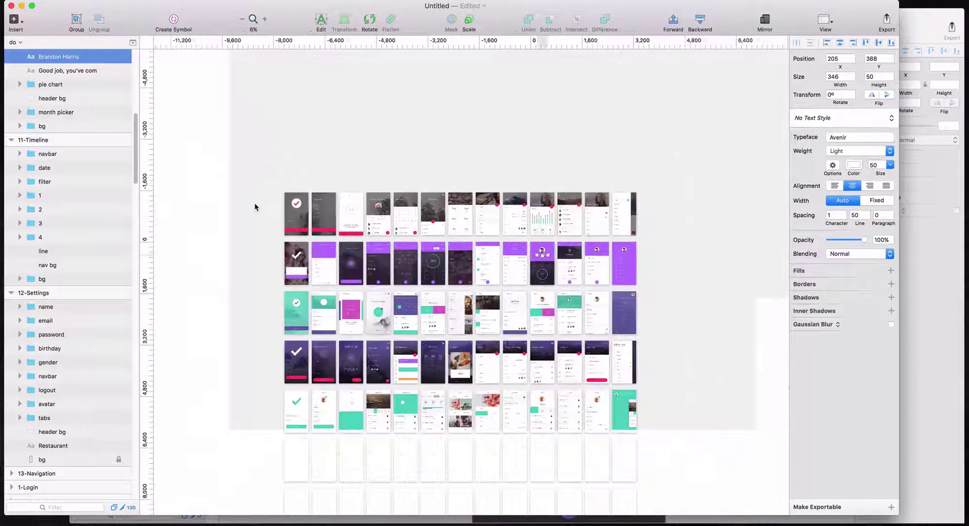
scroll(580, 327, down, 5)
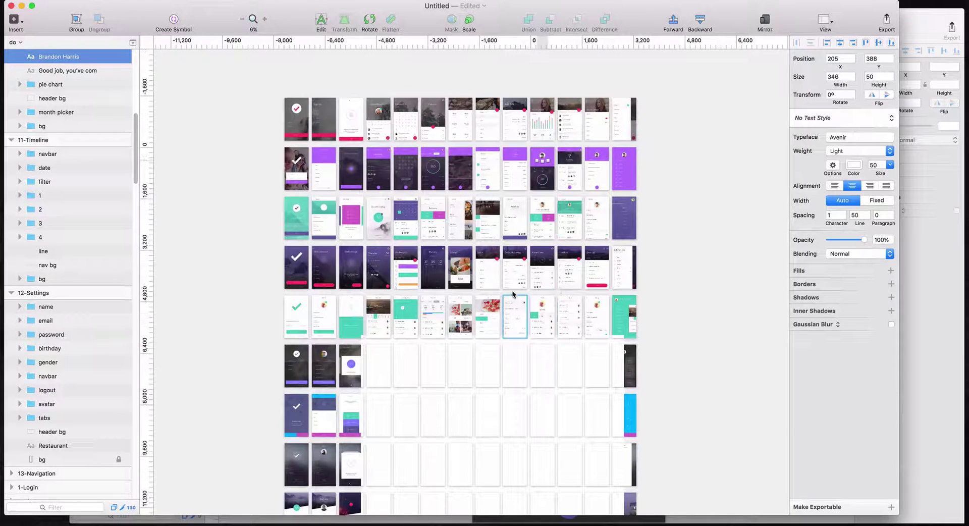
scroll(560, 291, down, 4)
scroll(542, 276, down, 4)
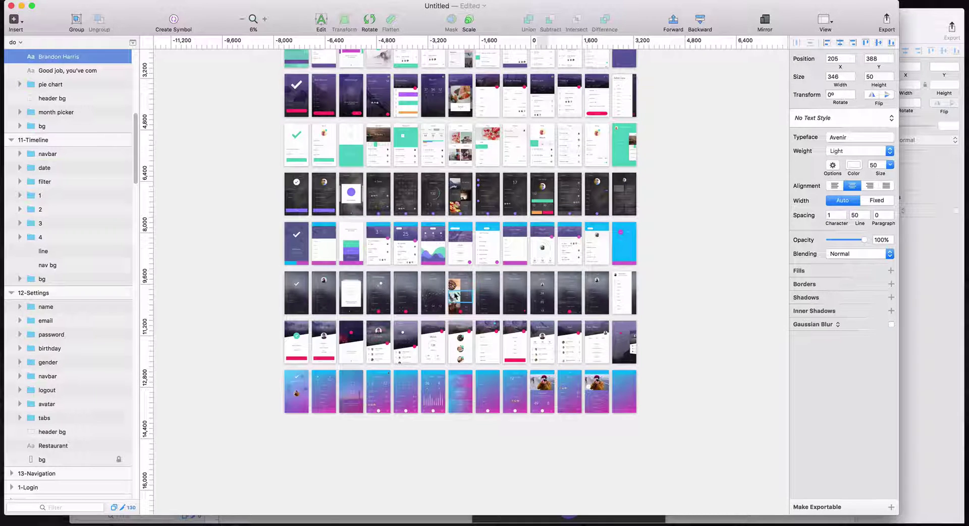
click(454, 297)
scroll(86, 374, up, 5)
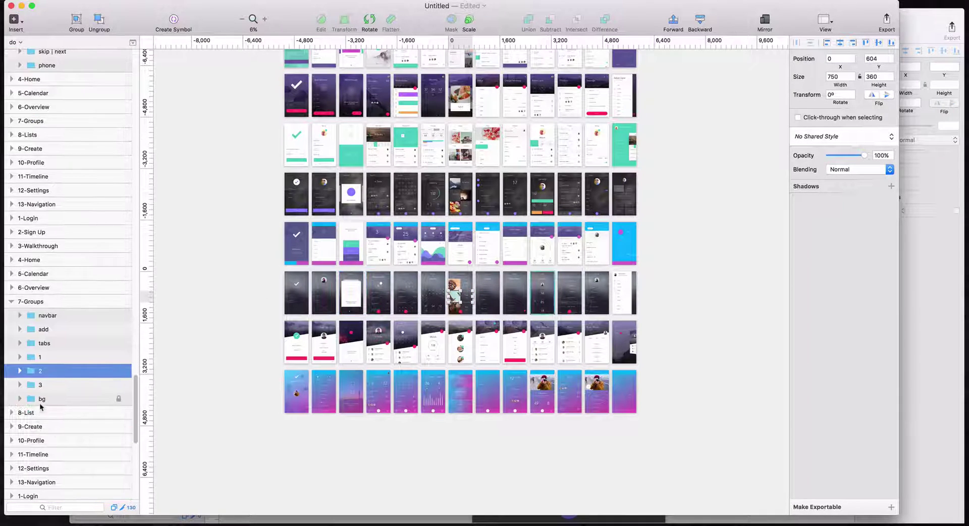
click(20, 370)
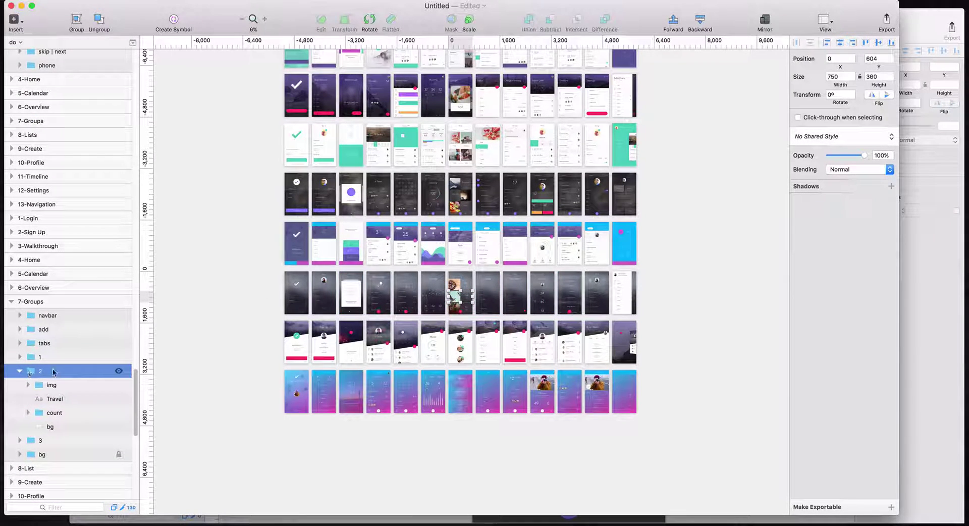
click(119, 427)
click(119, 426)
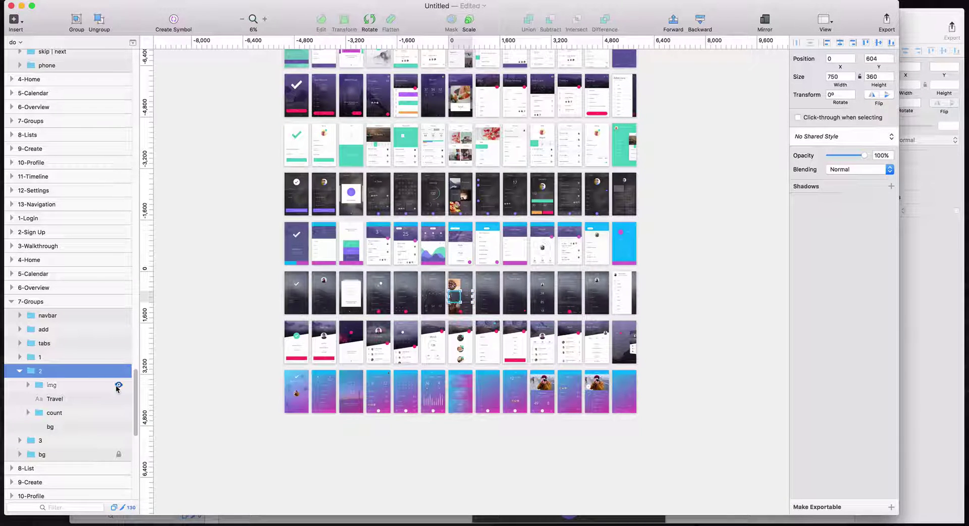
click(67, 385)
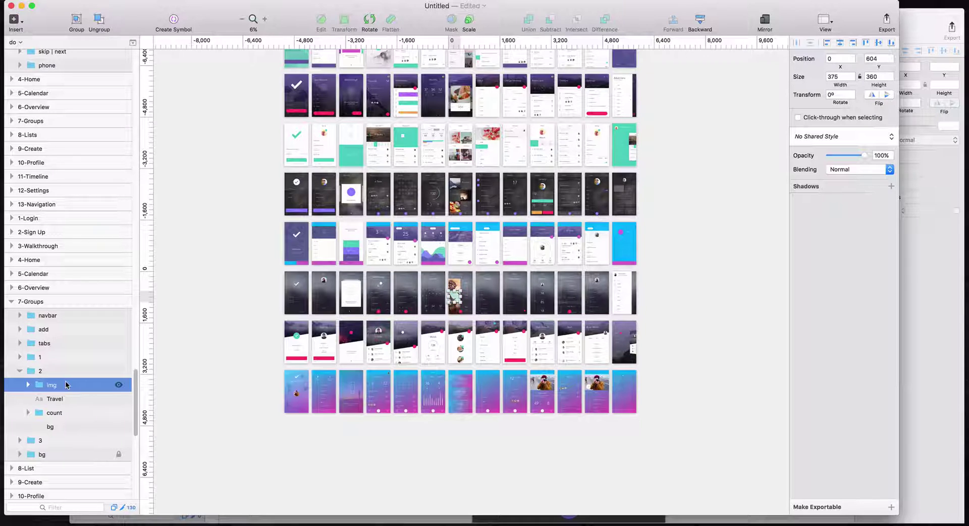
- Paste the seagull photo onto iPhone 6 Copy 4 below the avatar and name
click(941, 309)
click(504, 194)
click(501, 174)
key(ctrl+v)
drag(521, 377, 558, 297)
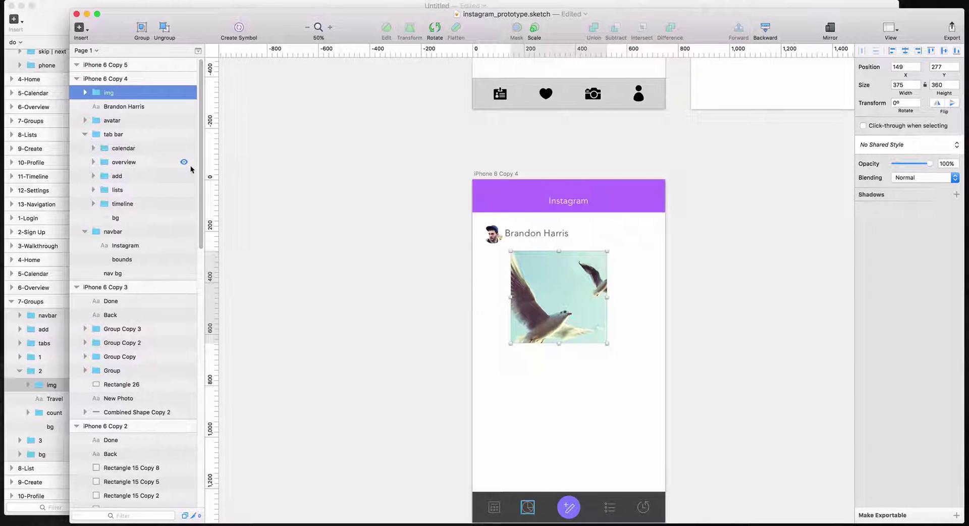
- Toggle the img photo's visibility in the Untitled file to check it
click(31, 238)
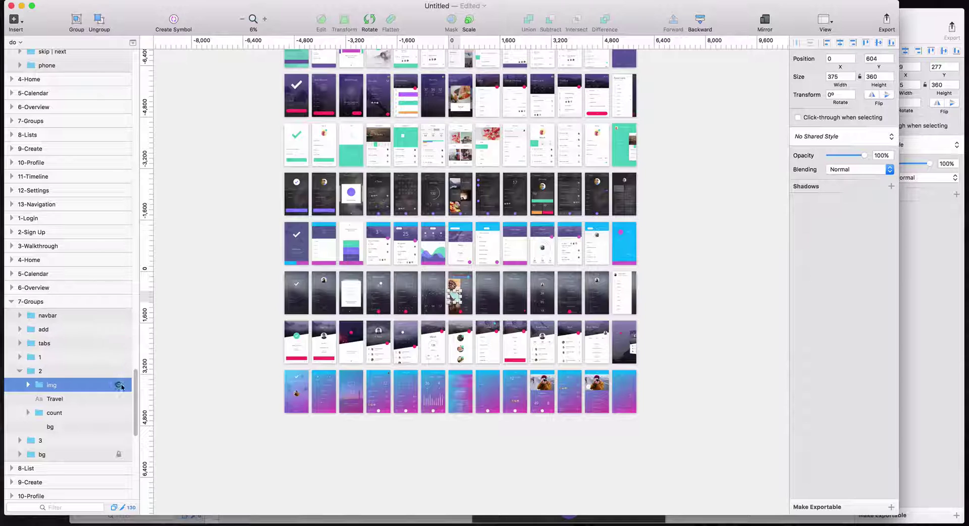
click(119, 385)
click(119, 385)
click(119, 385)
click(119, 385)
click(120, 385)
click(119, 385)
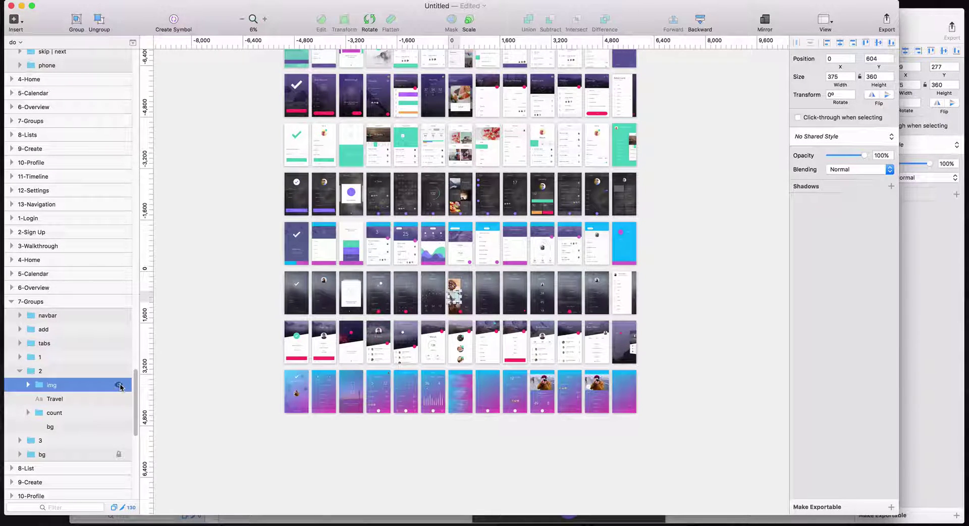
click(904, 280)
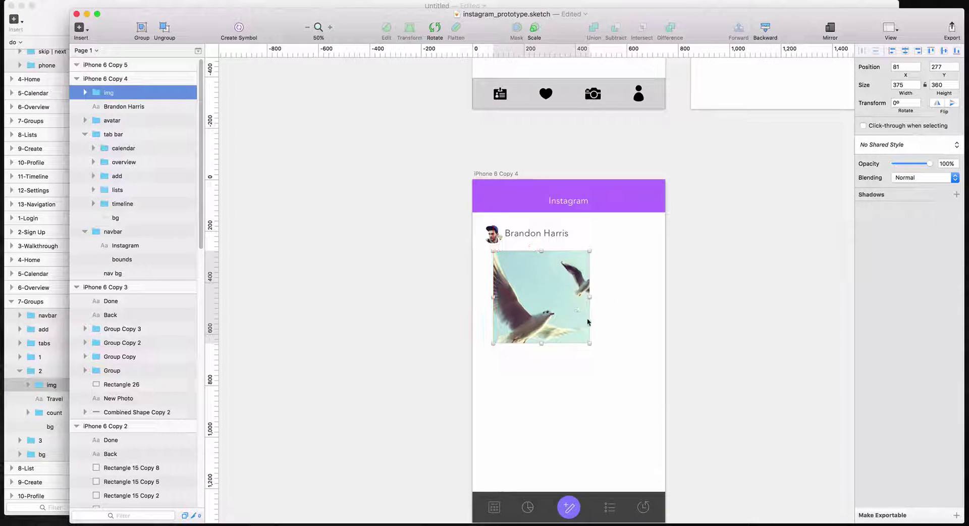
- Enlarge the seagull photo to fill the artboard width and line it up with the margins
drag(591, 344, 662, 414)
drag(614, 361, 603, 359)
click(746, 281)
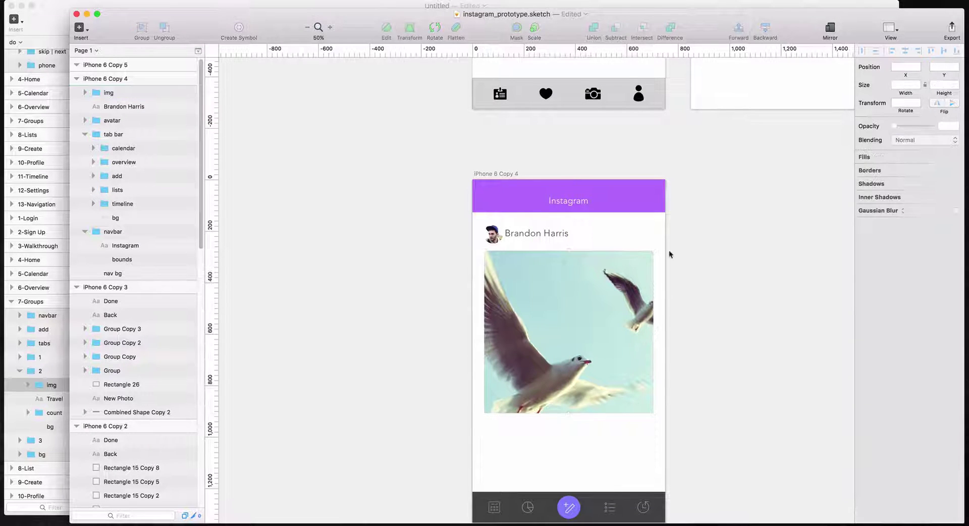
click(492, 233)
shift+click(530, 235)
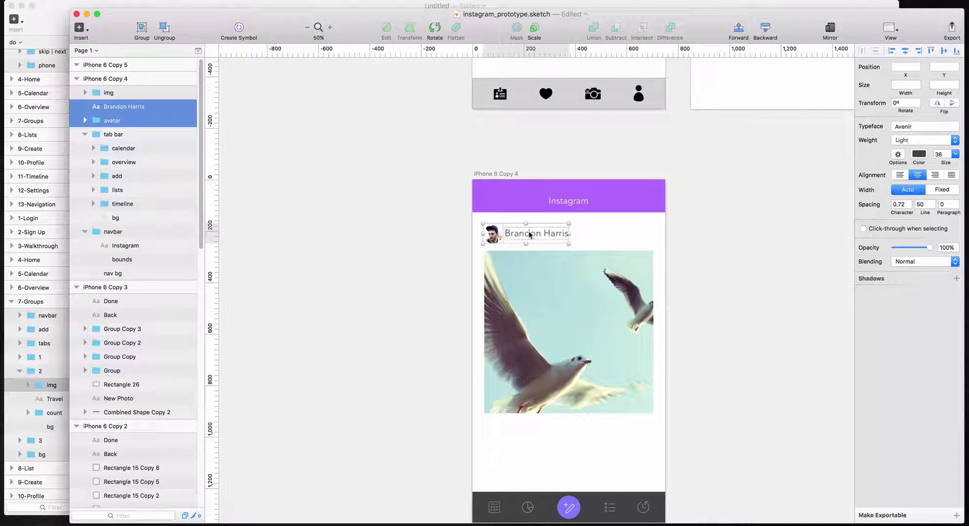
drag(530, 236, 552, 436)
click(661, 386)
click(519, 433)
double_click(539, 433)
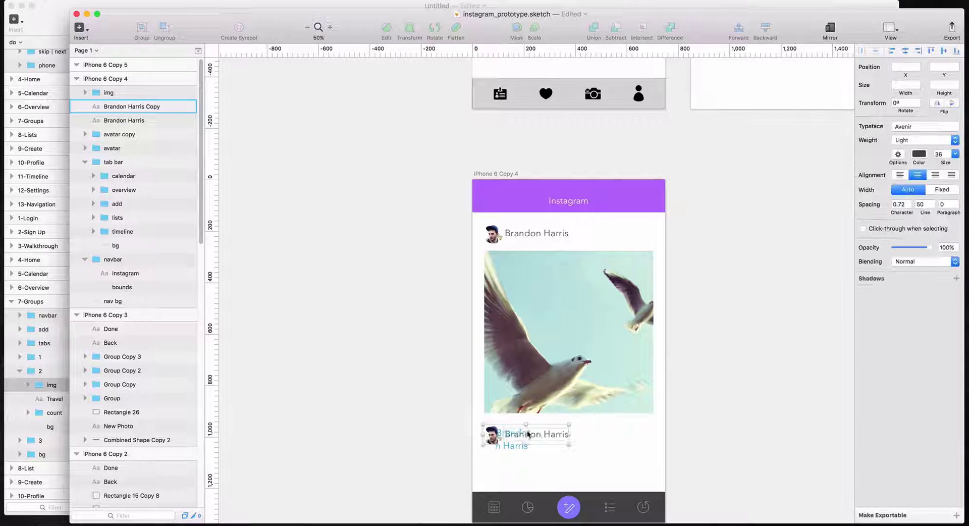
key(super+z)
click(636, 433)
click(492, 435)
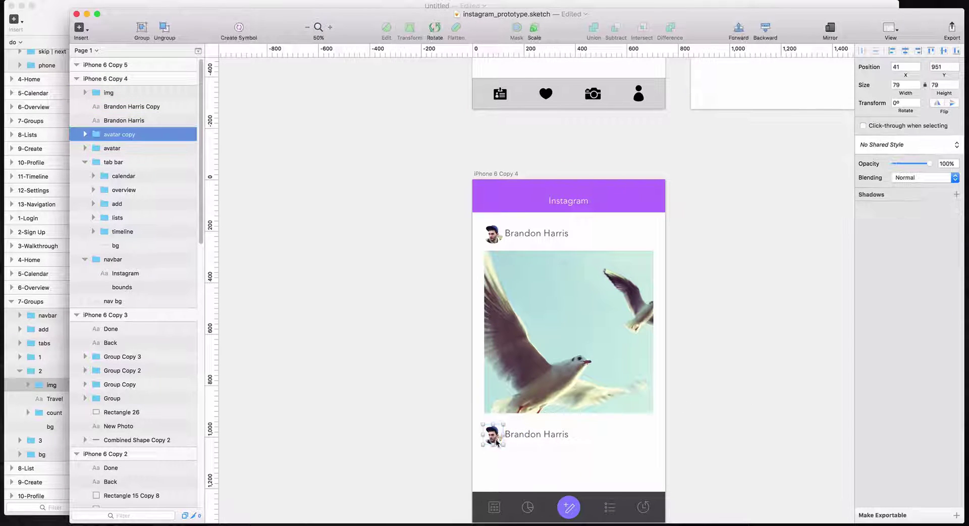
- Shrink the copied avatar to 50×50 and set the copied name to 24 pt
click(905, 86)
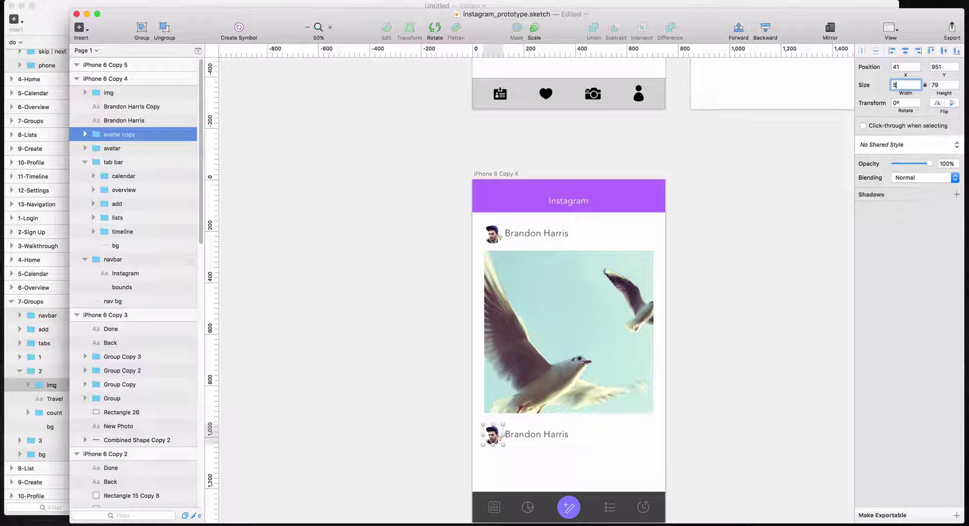
key(Tab)
click(784, 293)
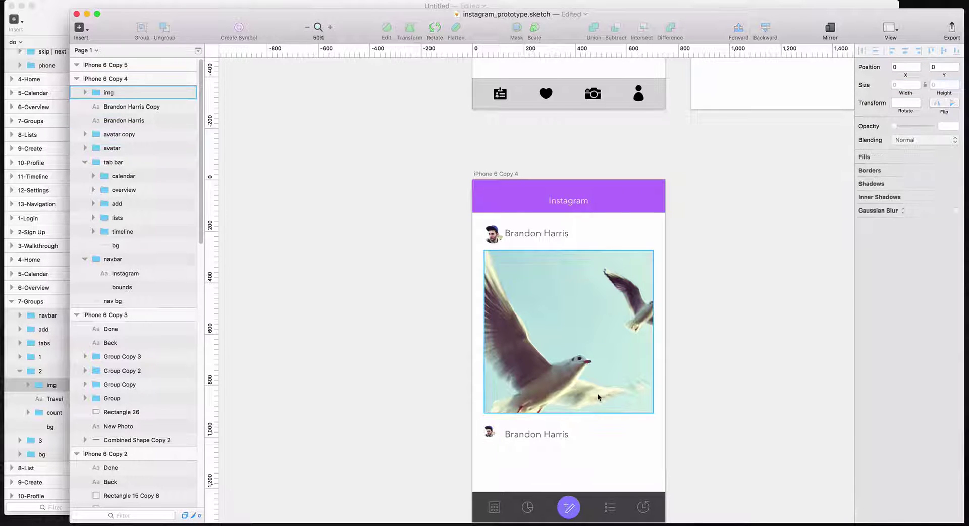
click(554, 434)
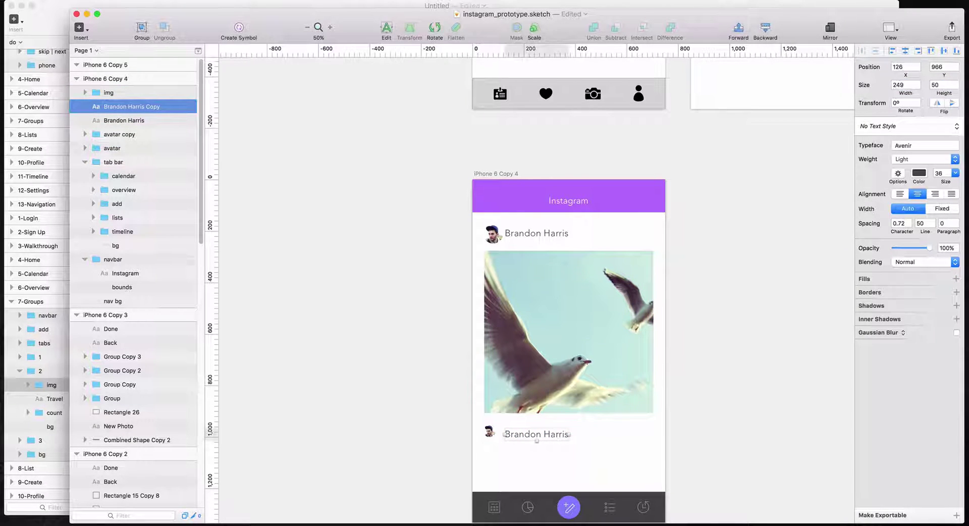
click(940, 174)
key(Return)
- Vertically centre the copied name with the small avatar
click(763, 312)
click(527, 437)
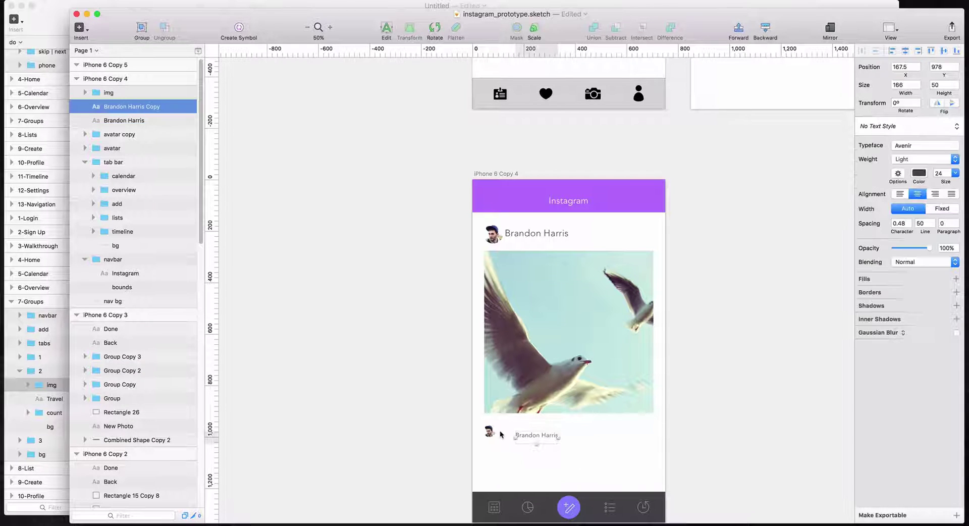
shift+click(489, 430)
click(943, 51)
click(525, 432)
shift+click(495, 435)
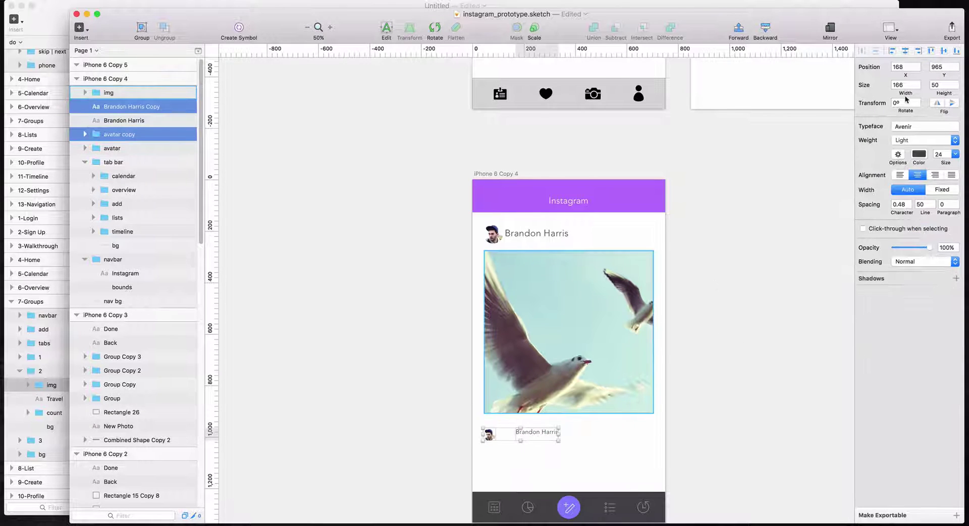
click(591, 439)
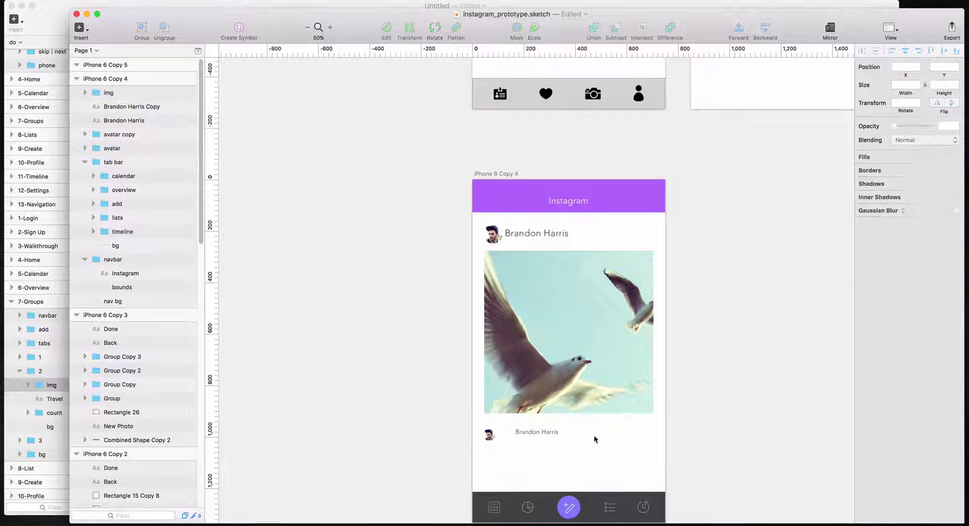
click(545, 432)
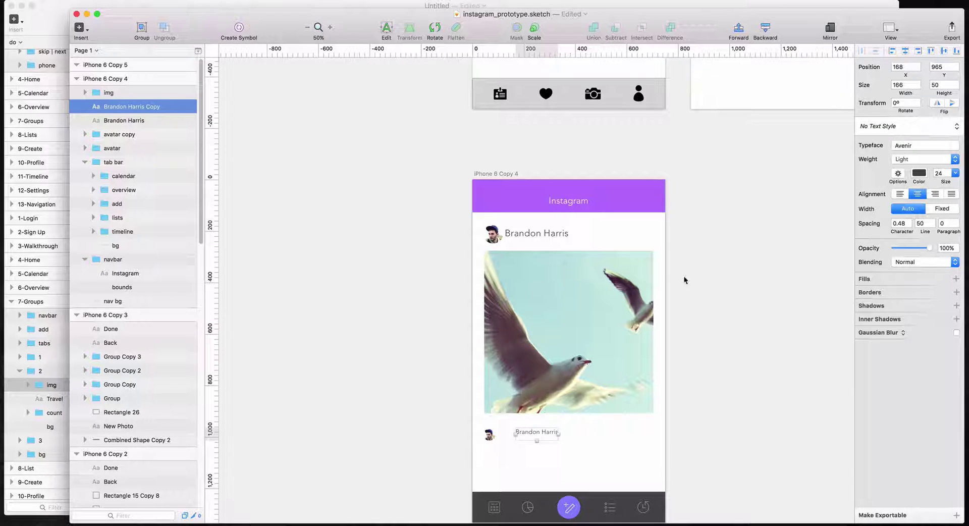
- Move the small name left next to its avatar and realign the pair
double_click(550, 432)
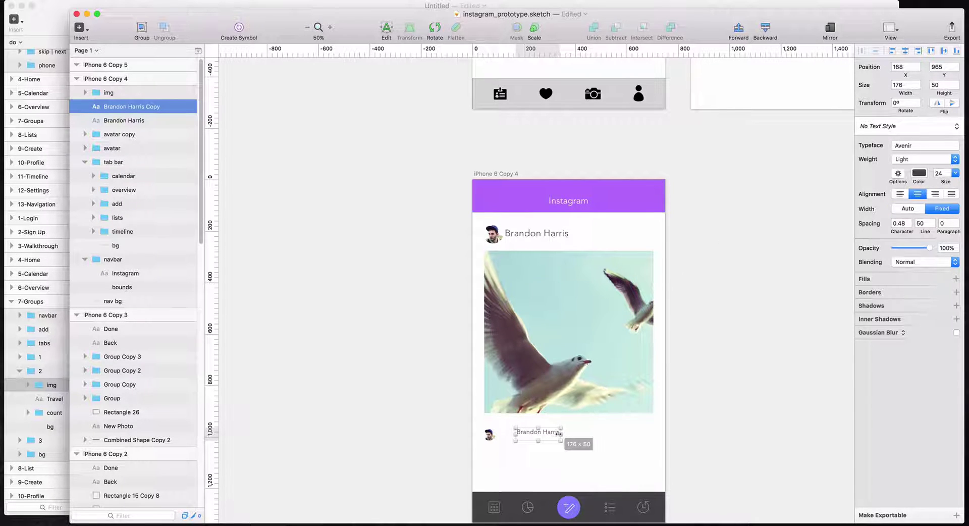
double_click(550, 433)
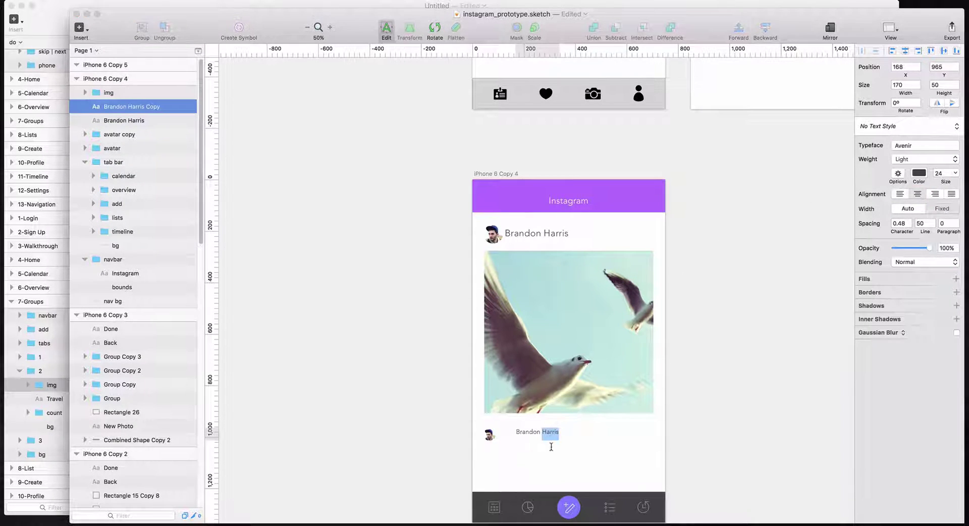
key(Escape)
drag(549, 433, 529, 438)
shift+click(488, 434)
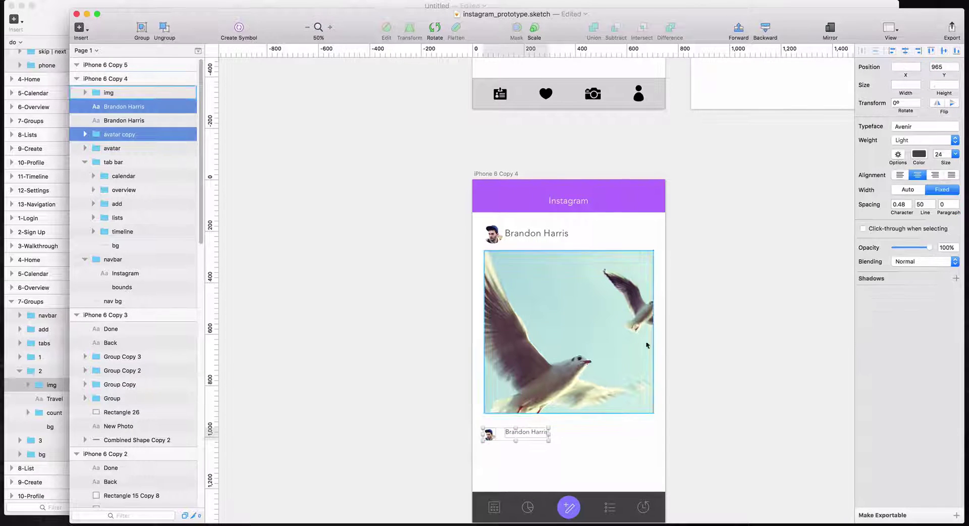
click(943, 51)
click(469, 458)
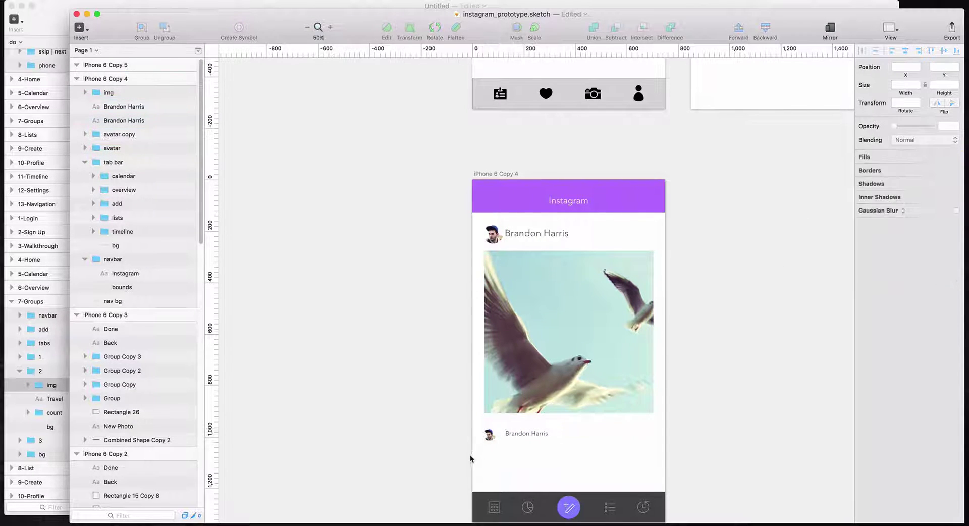
click(507, 434)
- Shift the avatar and name pair up slightly and nudge the name a few pixels left
shift+click(492, 437)
drag(519, 434, 526, 431)
click(537, 436)
click(535, 432)
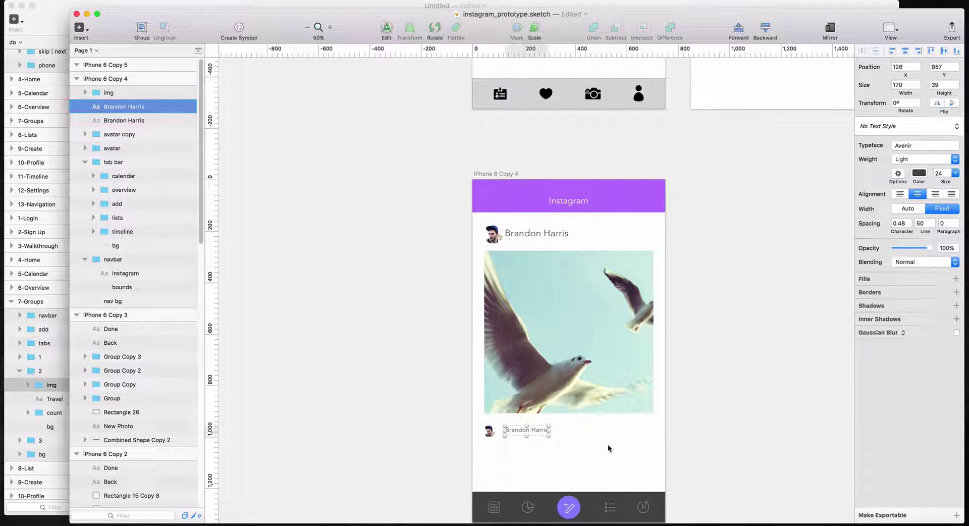
key(Left)
key(Left)
key(Left)
key(Left)
key(Left)
key(Left)
key(Left)
key(Left)
key(Left)
key(Left)
key(Left)
key(Left)
key(Left)
key(Left)
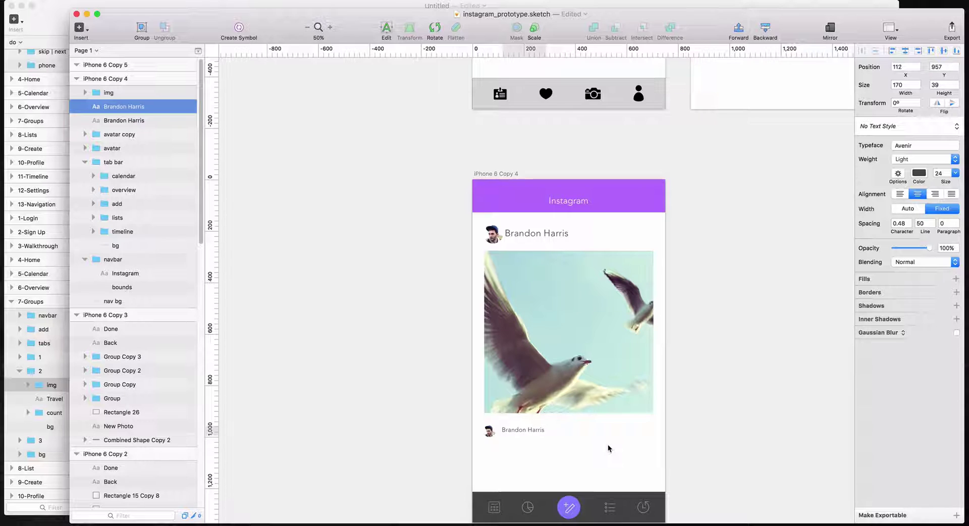
click(706, 350)
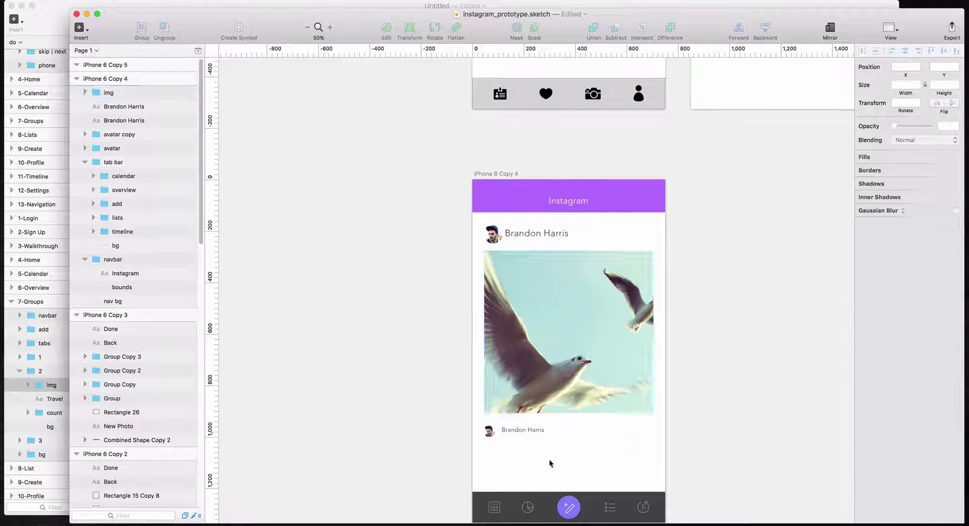
- Bring the Untitled UI kit document forward and scroll through its grid of app screen artboards
scroll(555, 459, down, 2)
click(51, 384)
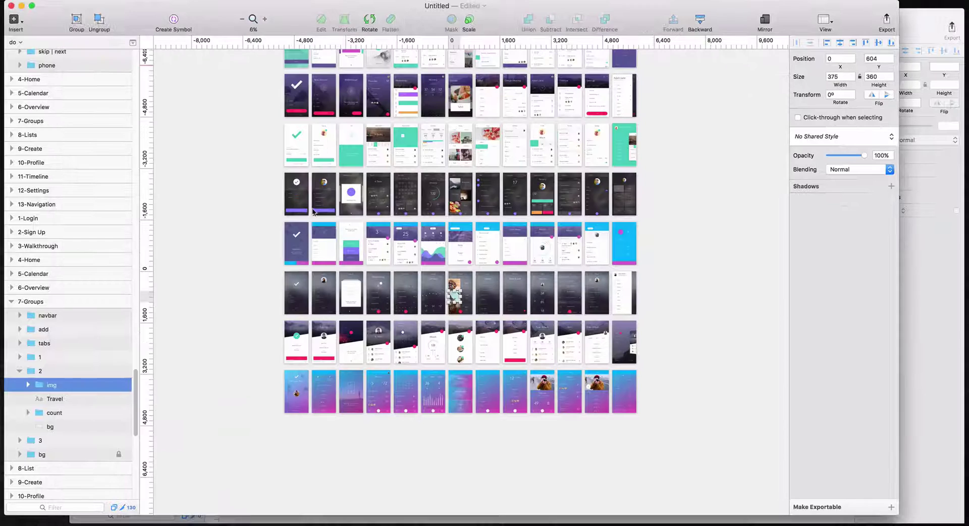
scroll(539, 191, up, 2)
scroll(539, 192, up, 5)
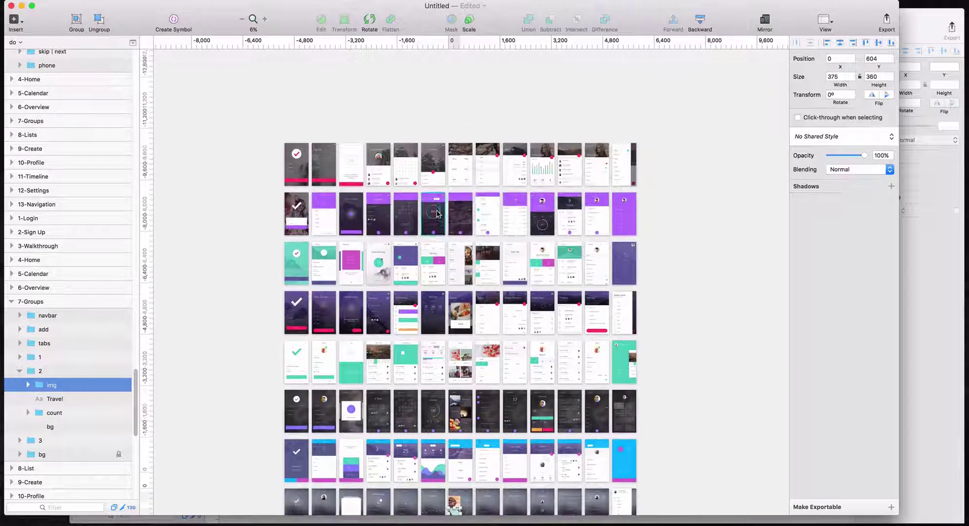
scroll(429, 310, down, 6)
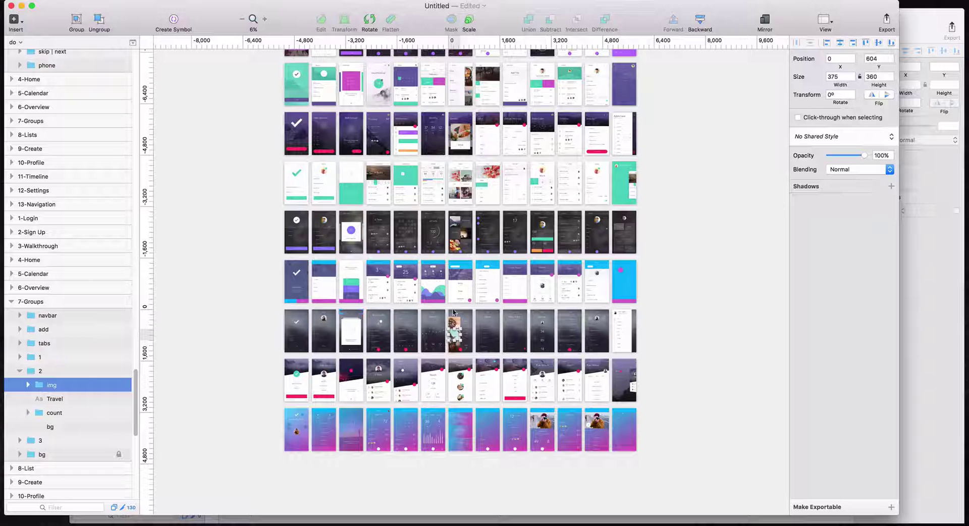
- Back in instagram_prototype.sketch, add a 'Type something' caption text box below the small name
click(905, 308)
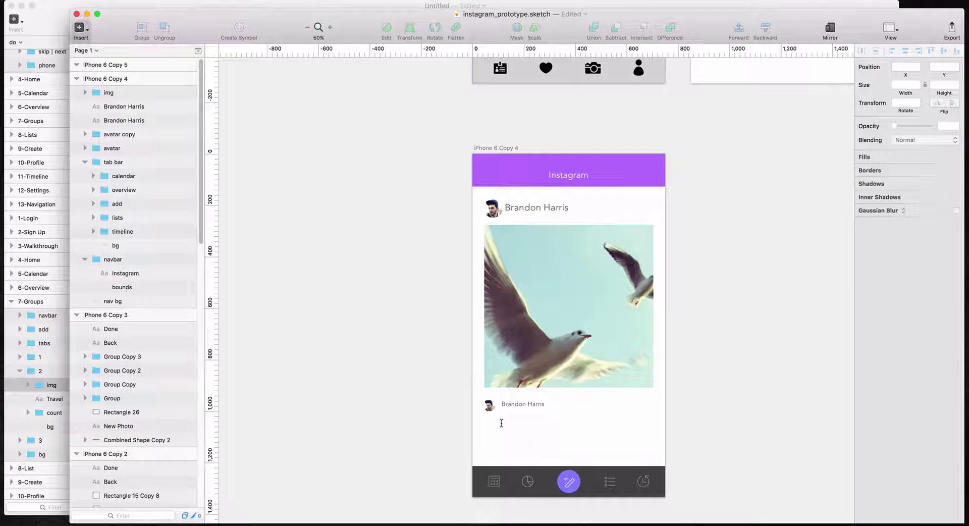
drag(486, 418, 654, 456)
key(Escape)
- Compare the caption with the large Brandon Harris header name and scroll around the artboard
click(553, 208)
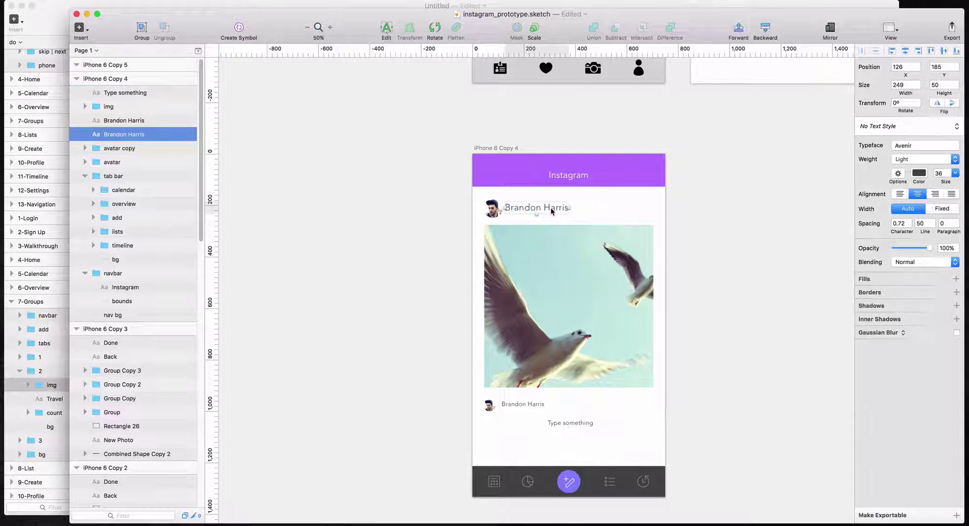
click(571, 422)
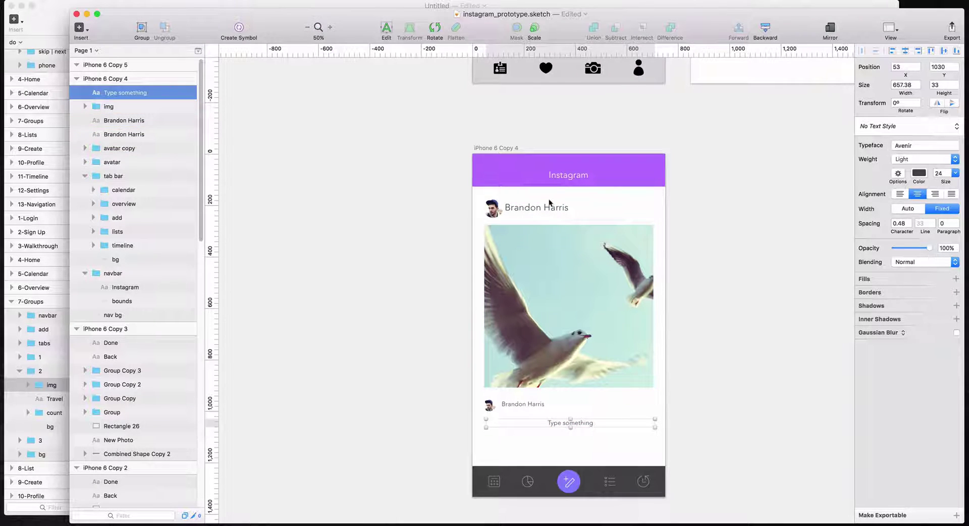
click(721, 218)
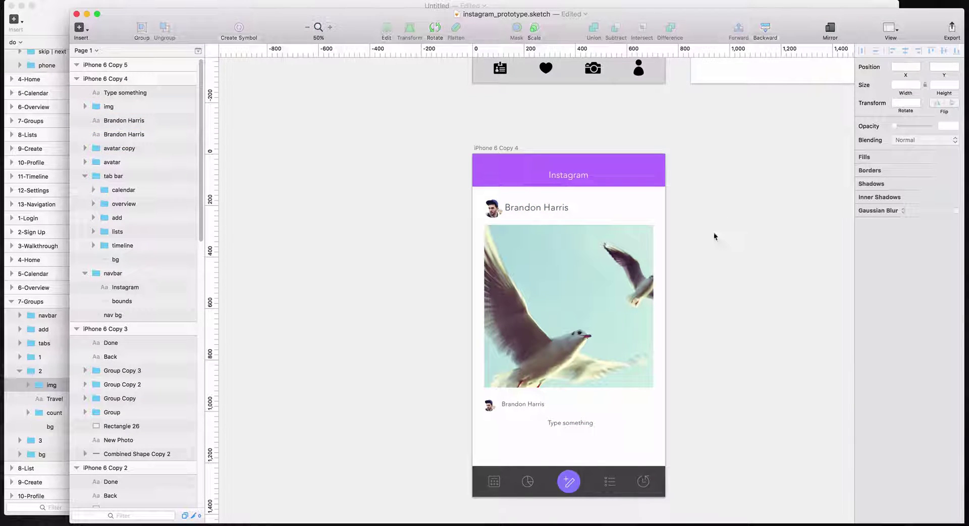
scroll(714, 231, right, 5)
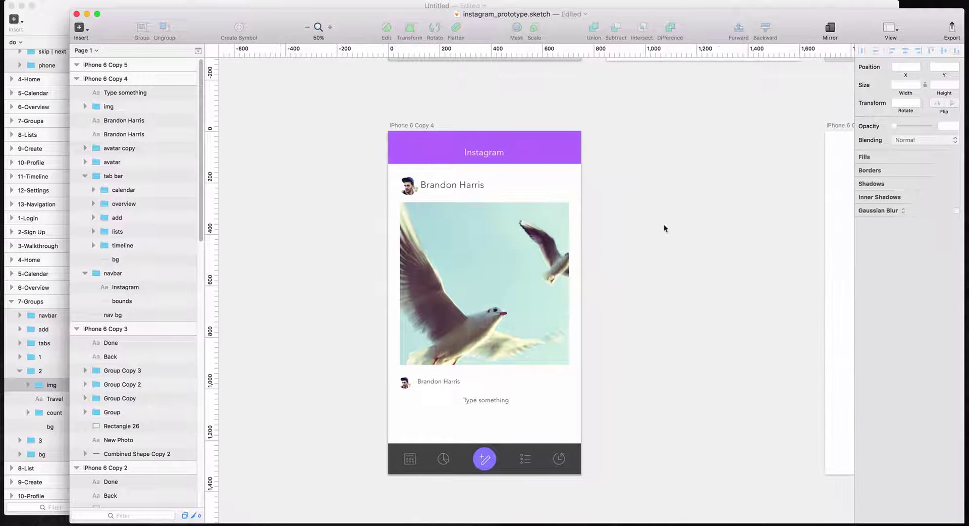
scroll(659, 227, up, 7)
scroll(547, 236, down, 4)
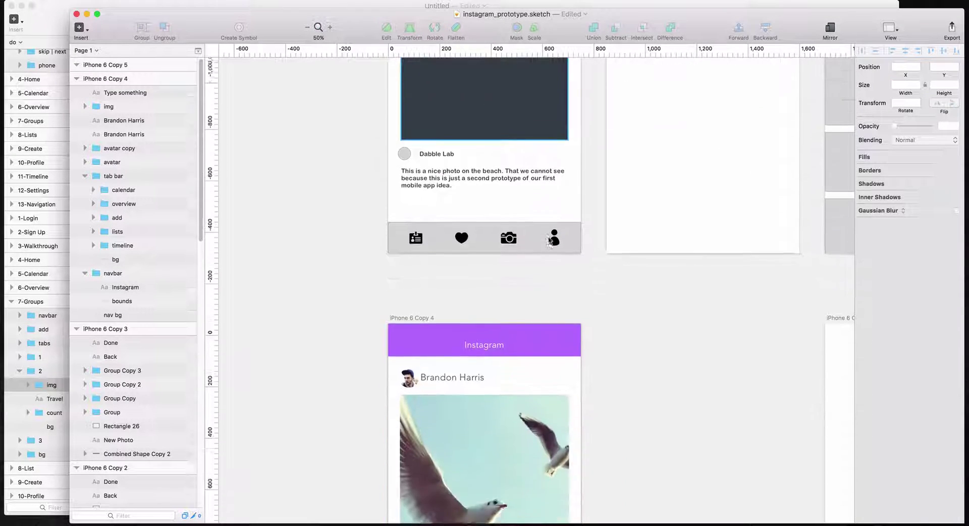
scroll(548, 236, down, 4)
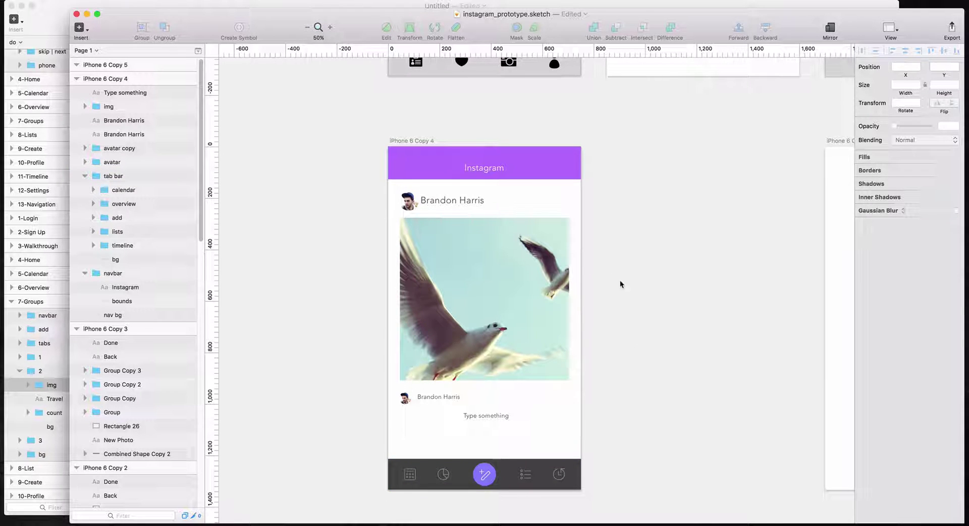
- Fill the header's nav bg shape with the dark grey 4A4A4A Global Colors swatch
click(543, 165)
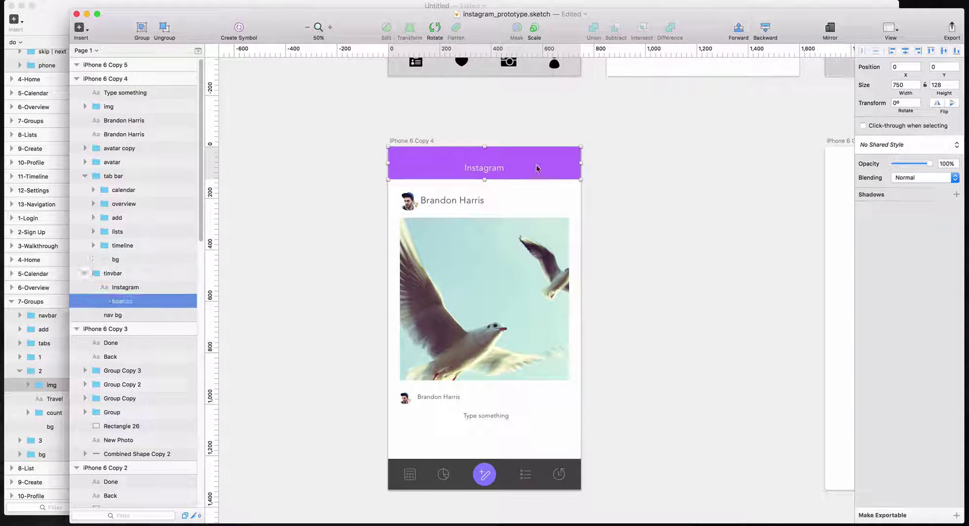
double_click(525, 174)
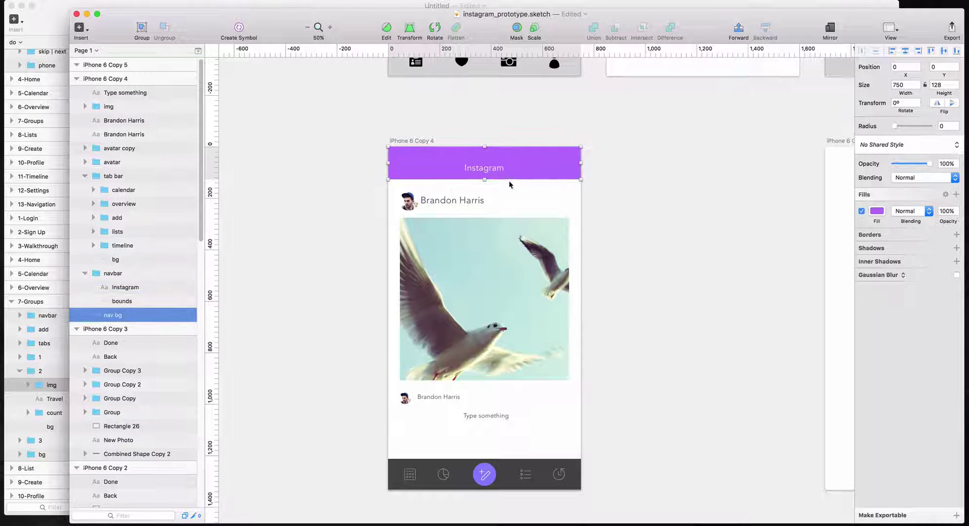
click(877, 211)
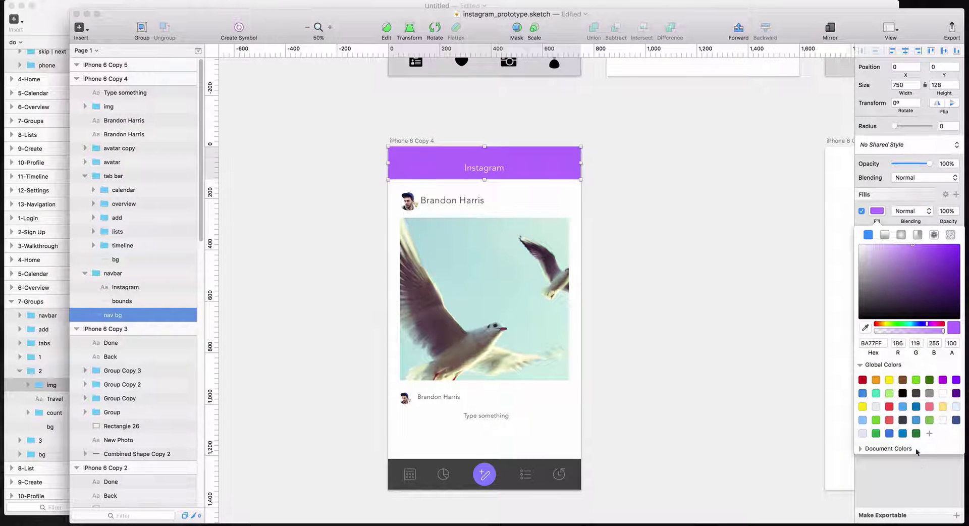
click(915, 393)
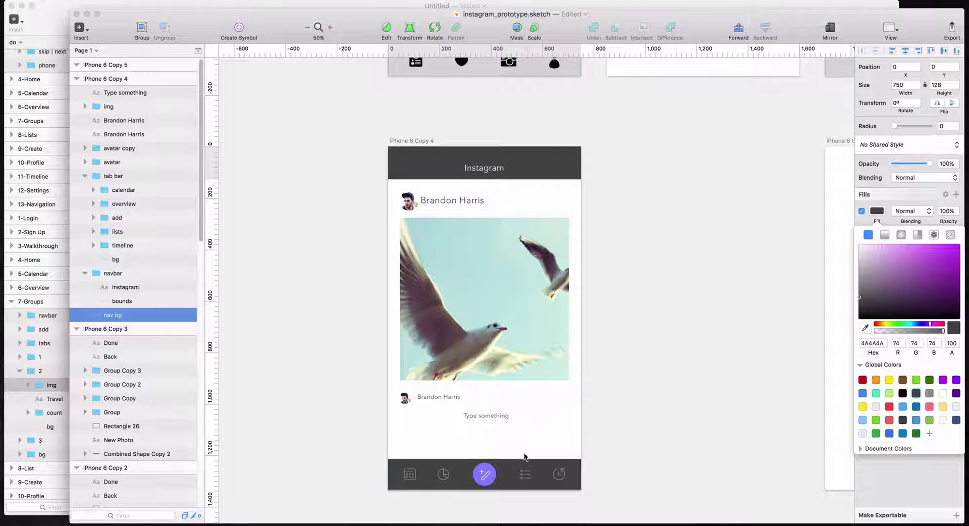
click(696, 293)
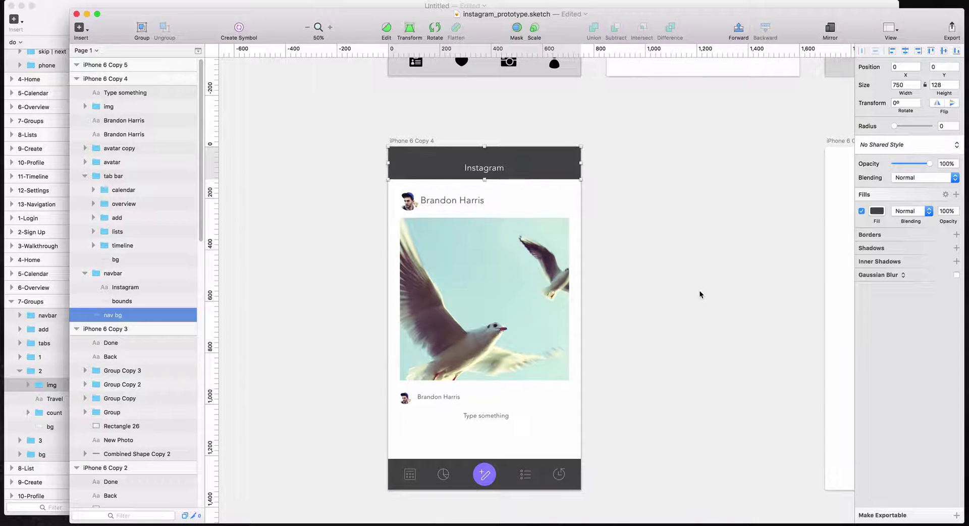
click(494, 466)
- Fill the tab bar add button's background with red EE4E4E from Global Colors
double_click(490, 470)
double_click(489, 471)
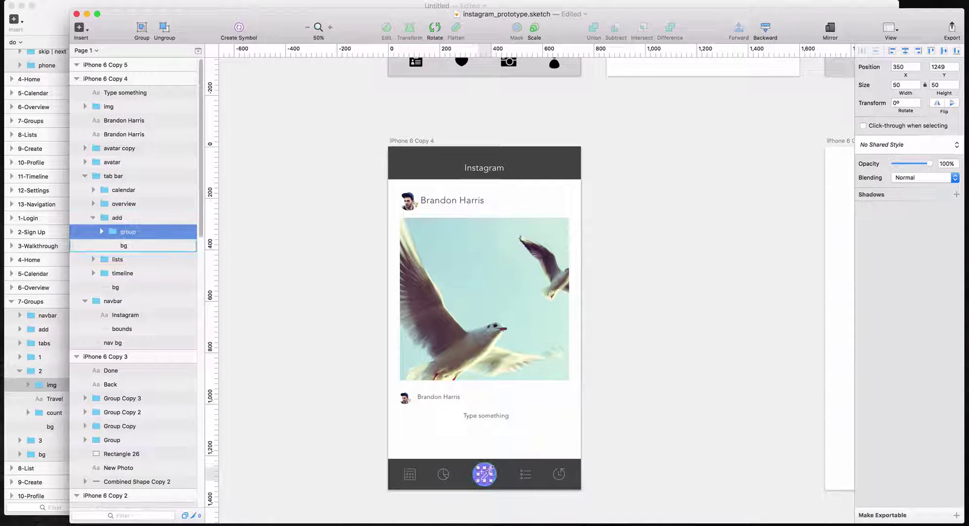
click(490, 471)
double_click(490, 470)
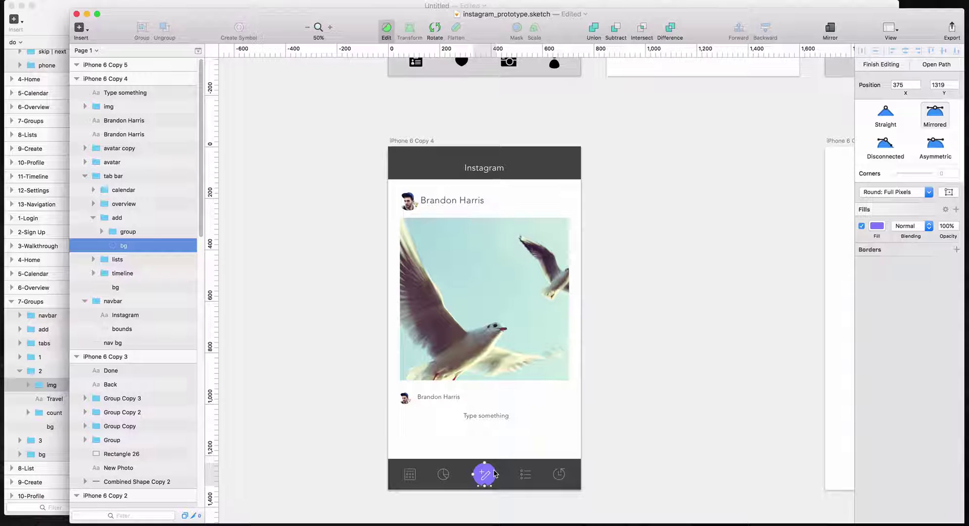
click(877, 227)
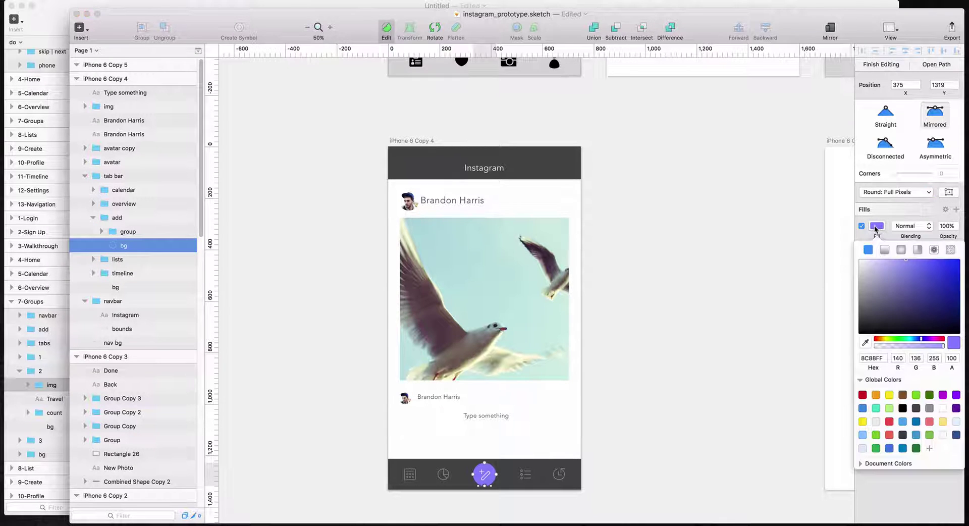
click(890, 423)
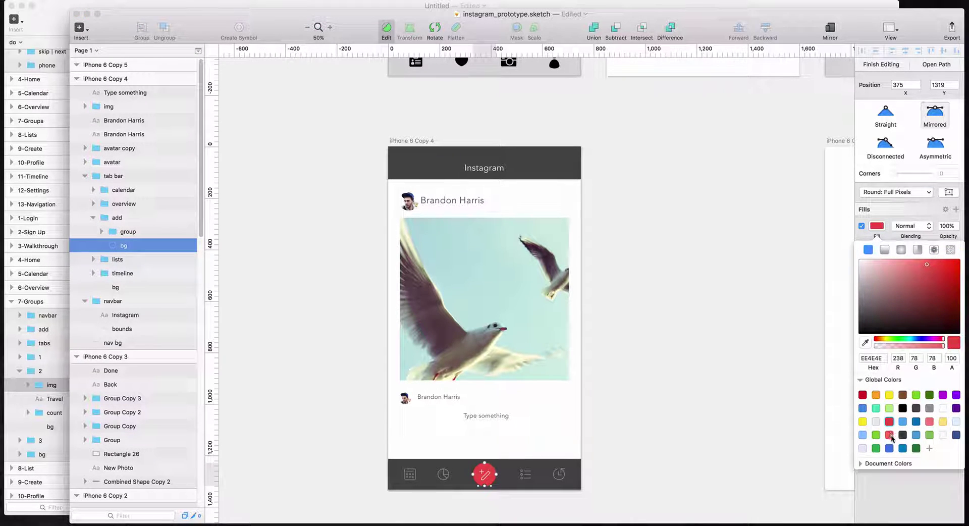
click(890, 435)
click(890, 421)
click(699, 343)
click(701, 335)
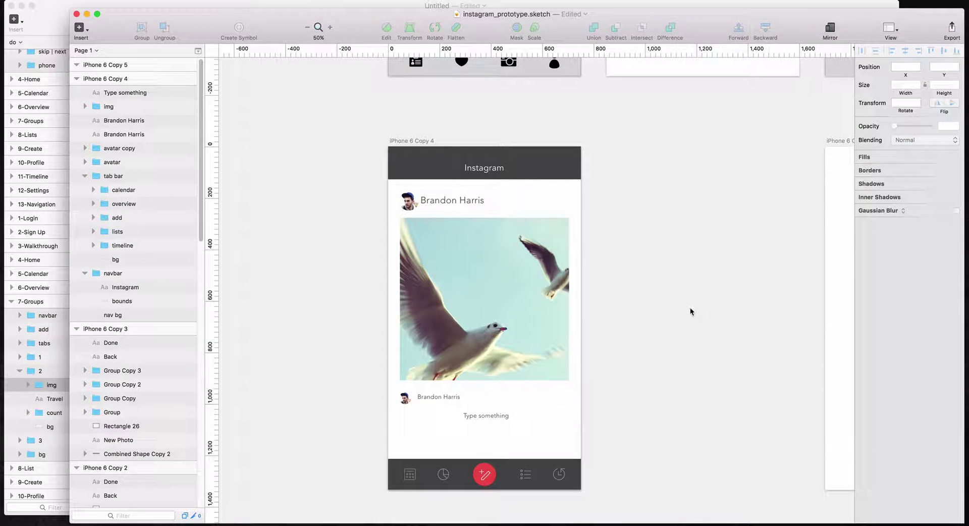
scroll(686, 310, down, 2)
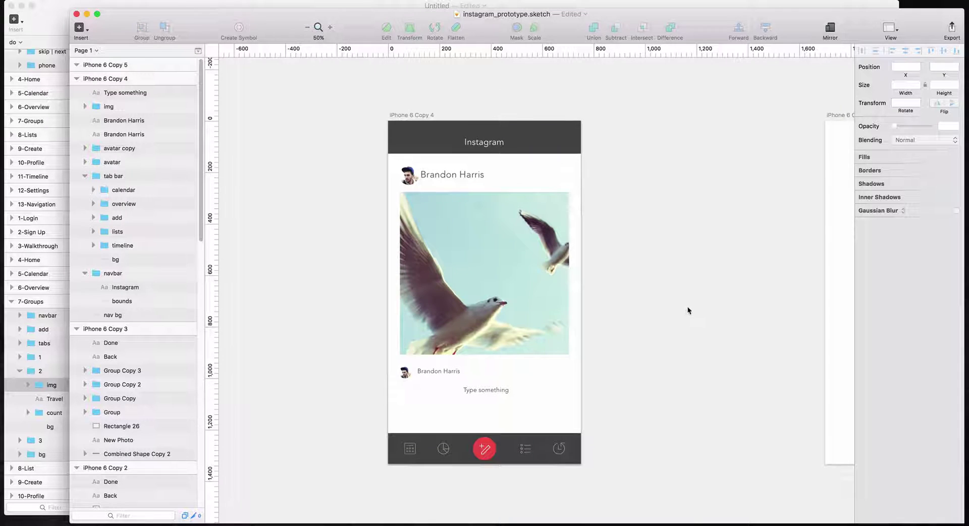
scroll(689, 305, up, 10)
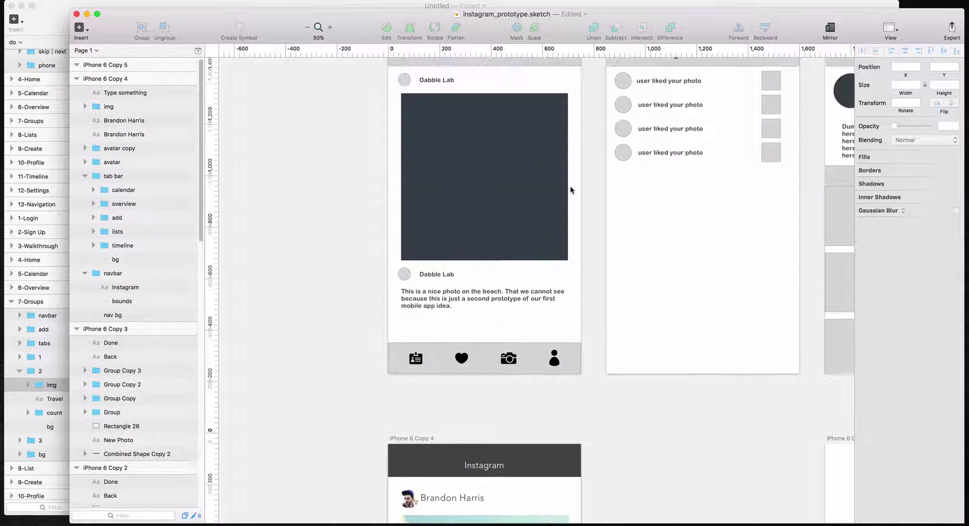
scroll(570, 190, up, 2)
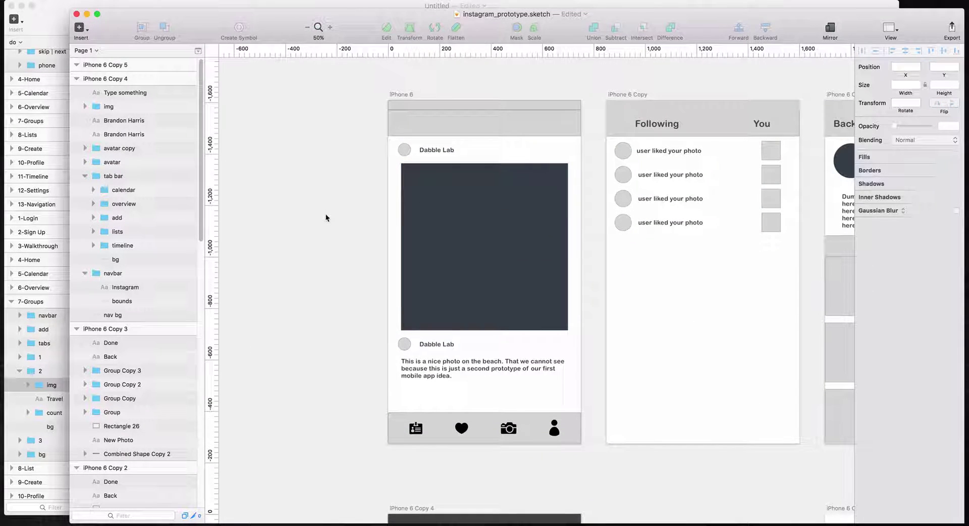
scroll(326, 214, right, 2)
scroll(327, 215, right, 4)
click(38, 18)
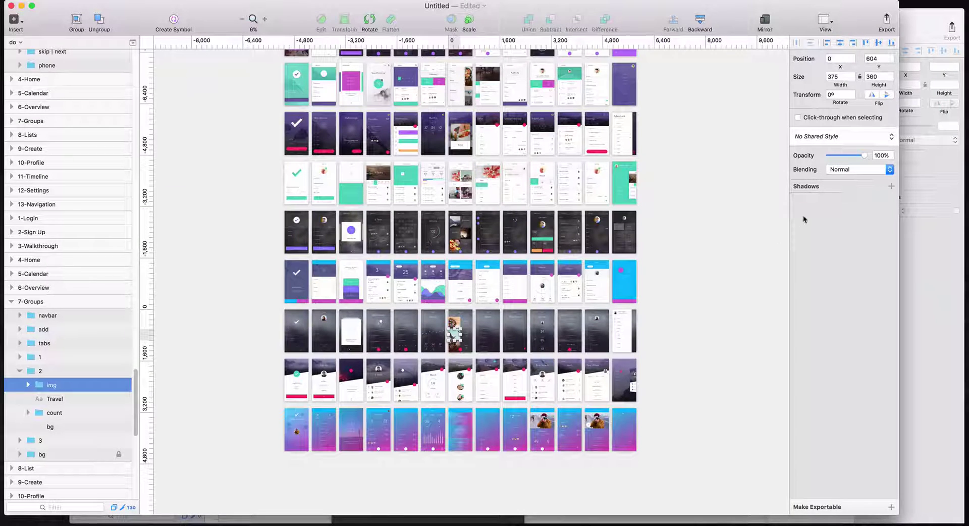
click(915, 229)
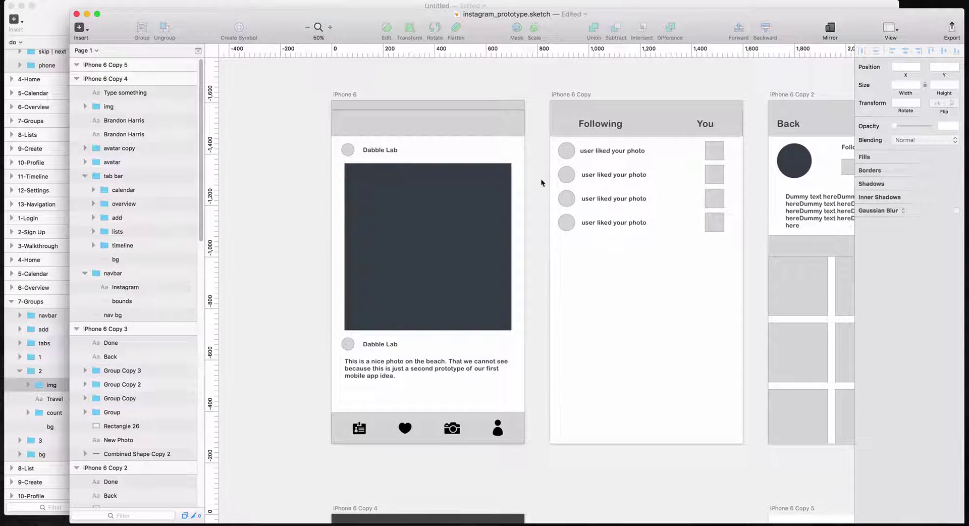